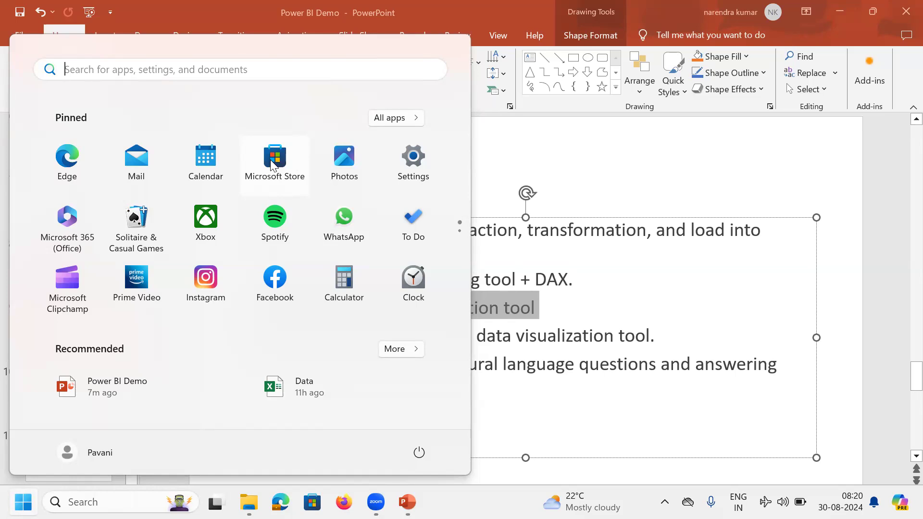
Step: Search the Microsoft Store for power bi, view the Power BI Desktop app page, and minimize the store
click(272, 165)
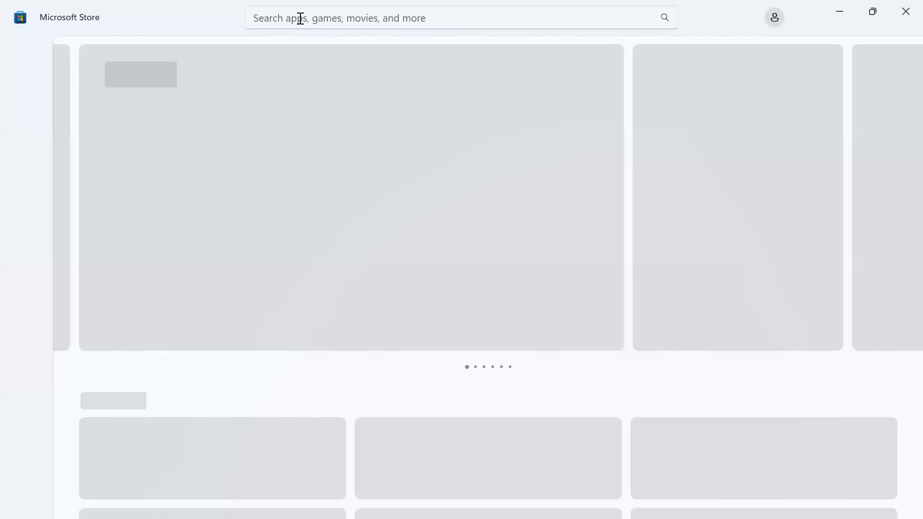
click(300, 18)
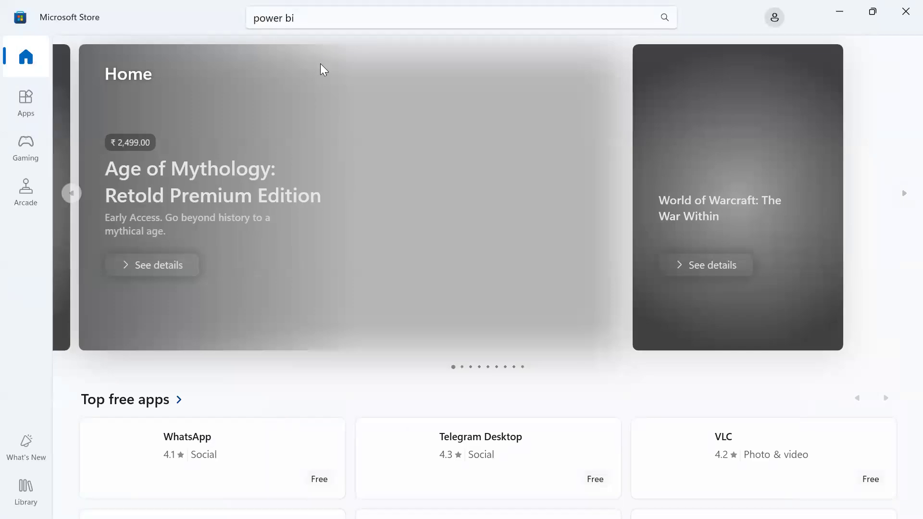
click(316, 15)
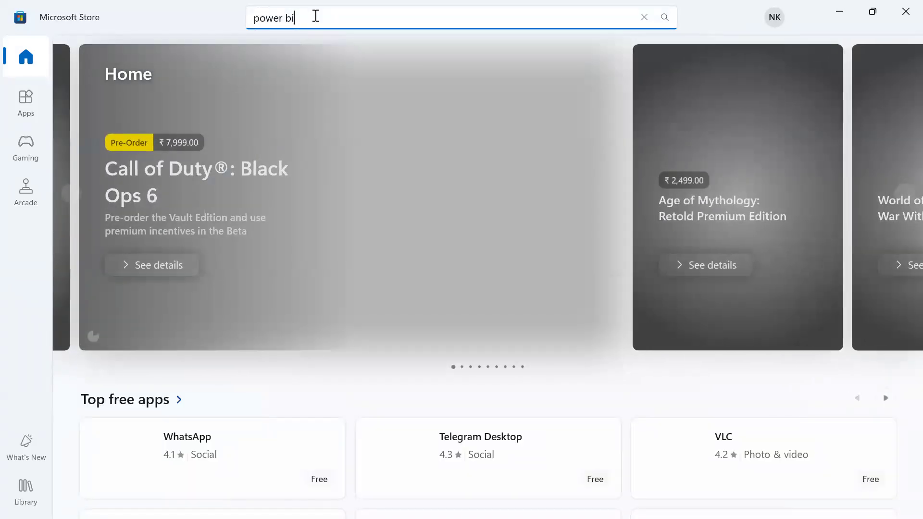
key(Return)
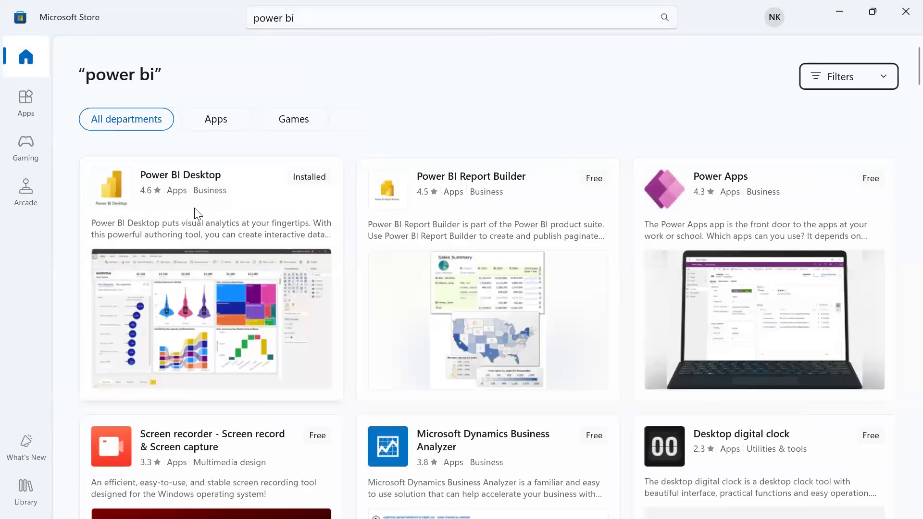
mouse_move(194, 205)
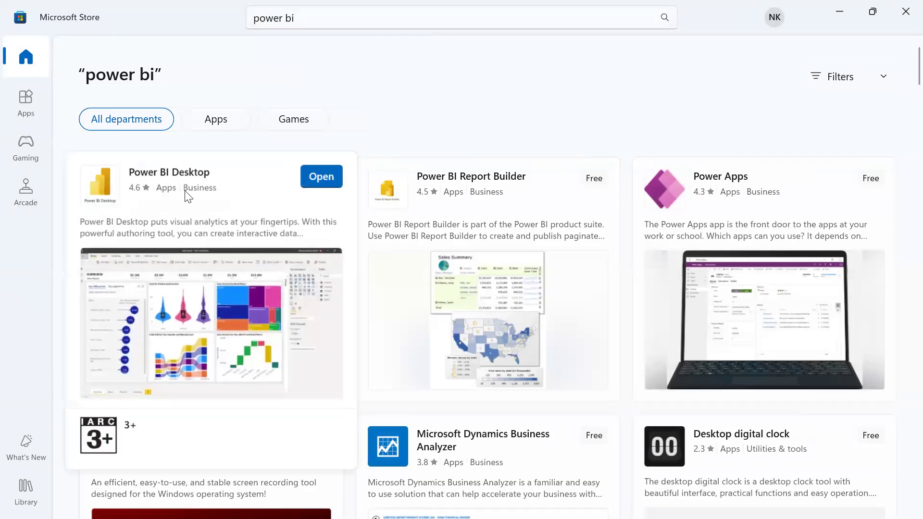
click(194, 210)
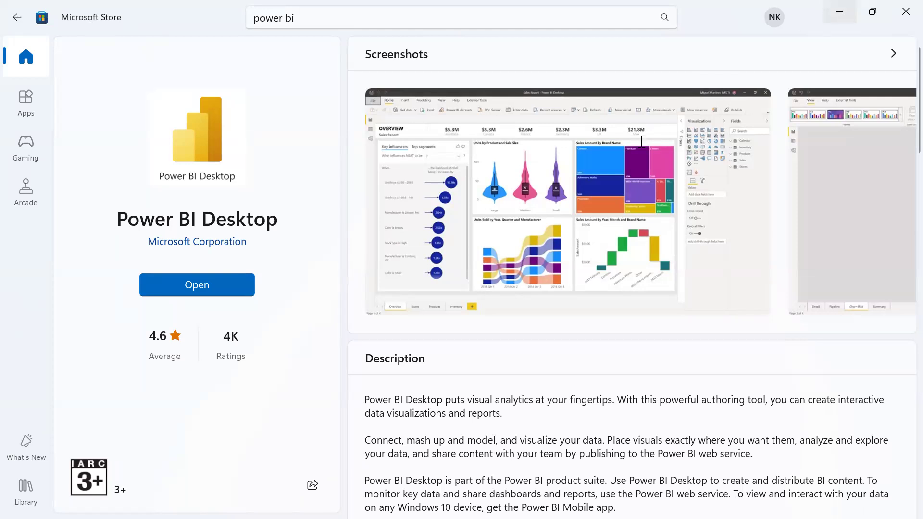
click(839, 12)
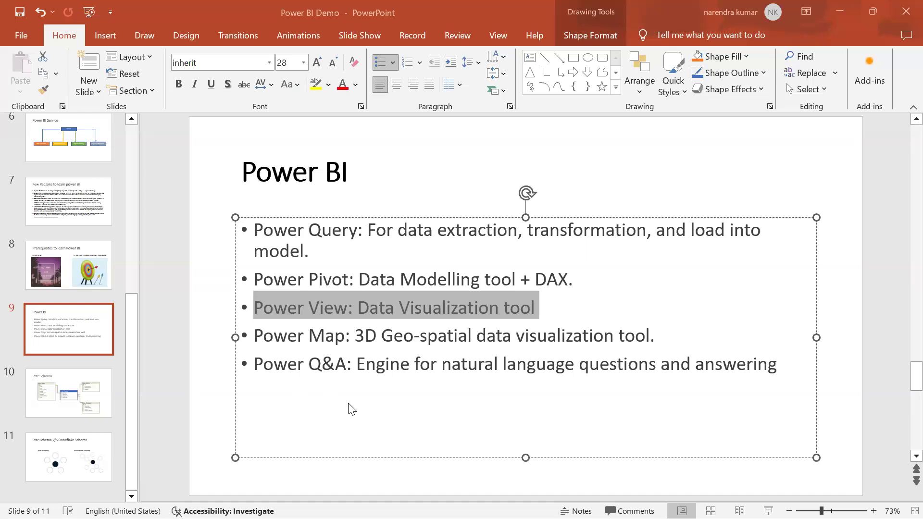
Step: Launch Power BI Desktop and start a blank report
key(super)
text(power)
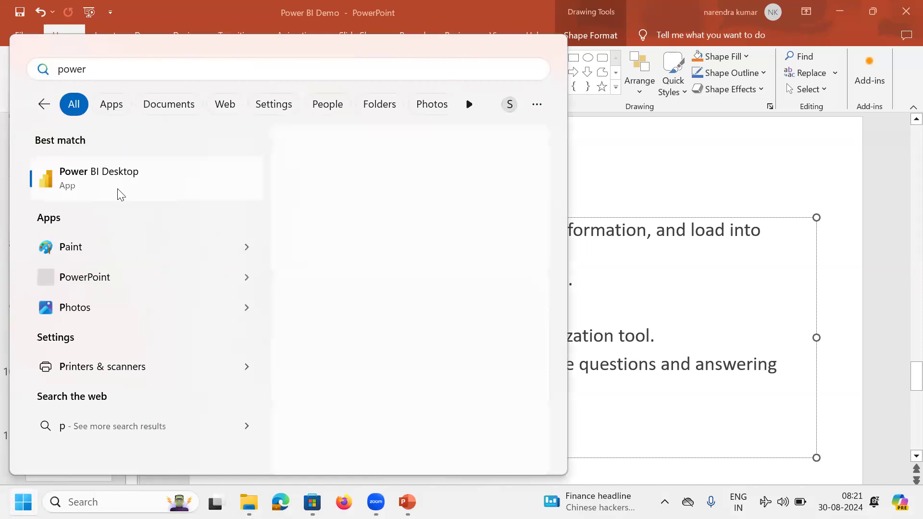
click(113, 183)
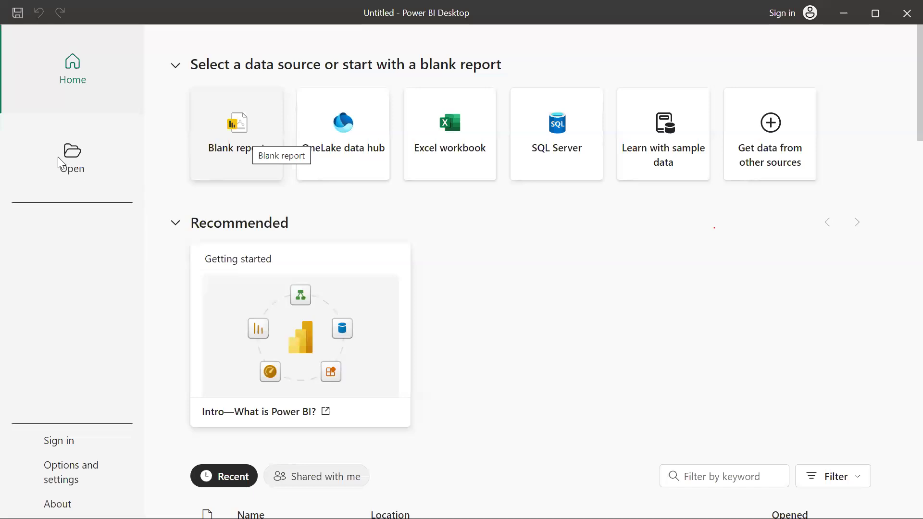
click(229, 147)
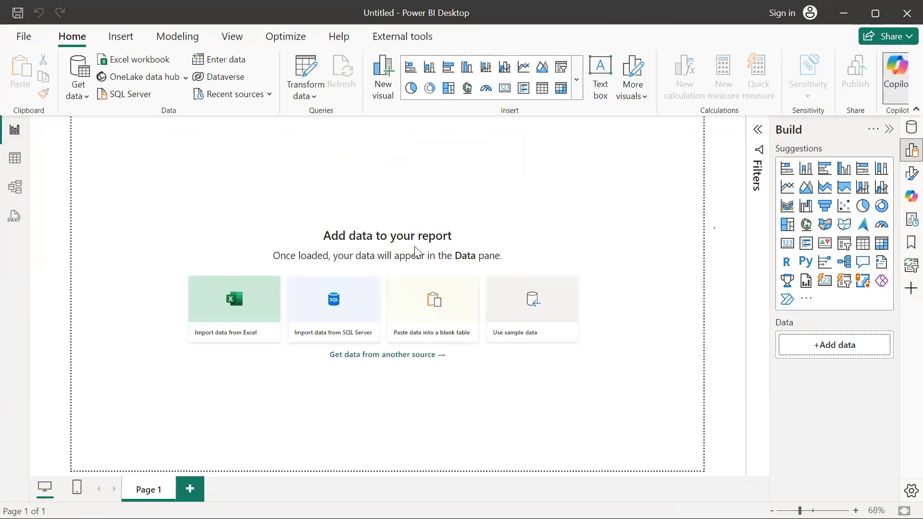
Step: Switch to the PowerPoint presentation and highlight "and load into model." in the Power Query bullet
key(alt+Tab)
key(alt+Tab)
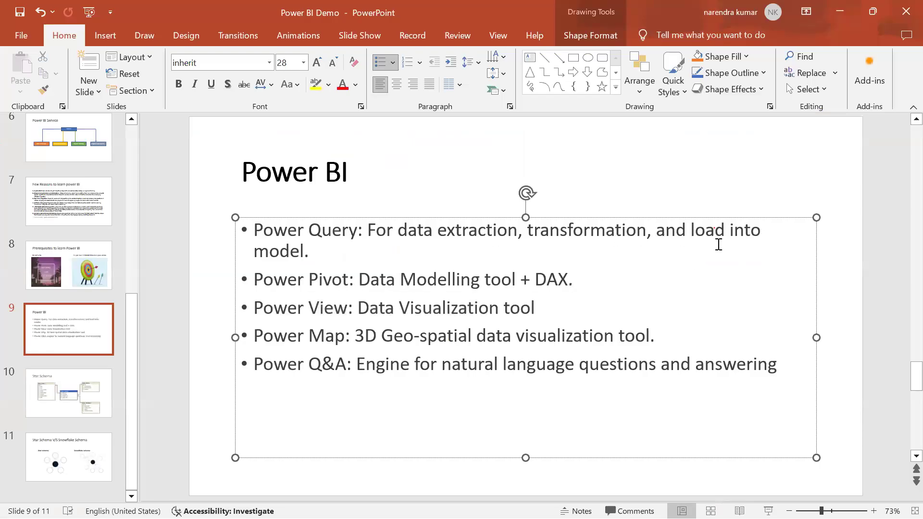
drag(681, 229, 766, 249)
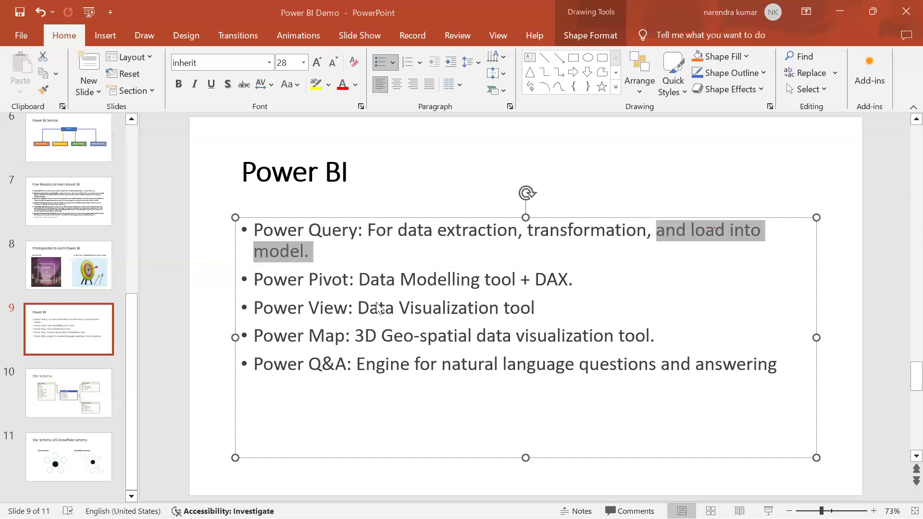
Step: Switch to Power BI Desktop and check its version and release month in the About information
key(alt+Tab)
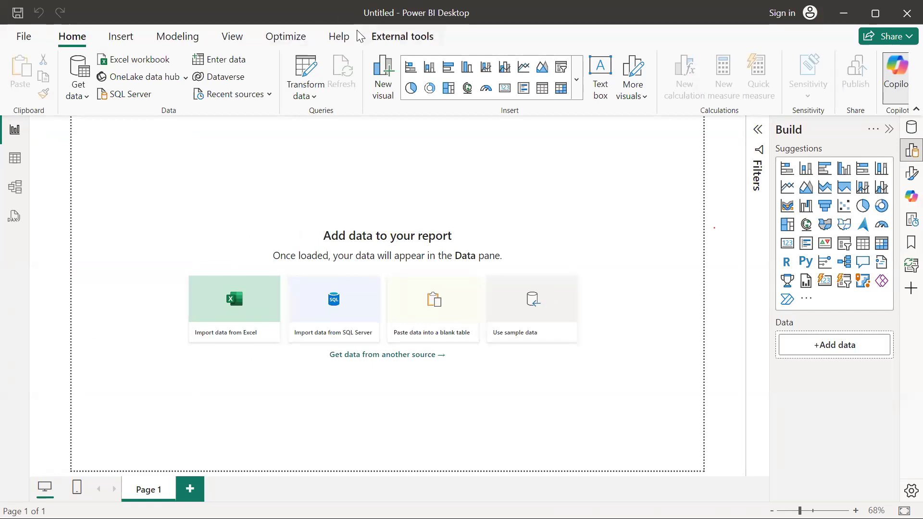
click(339, 40)
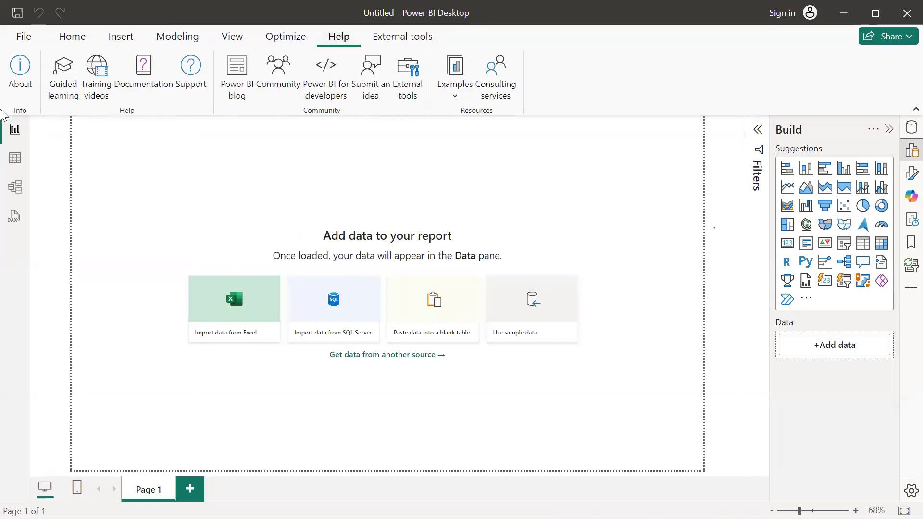
click(17, 75)
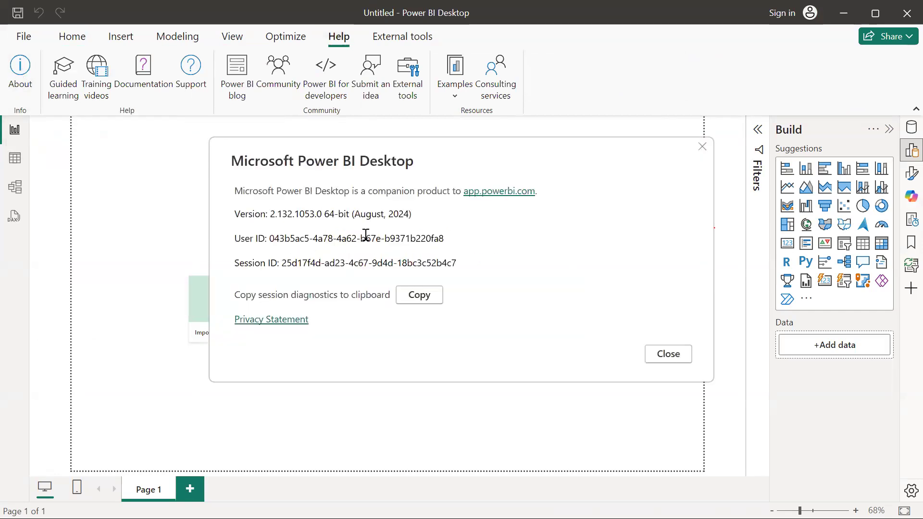
drag(436, 218, 137, 219)
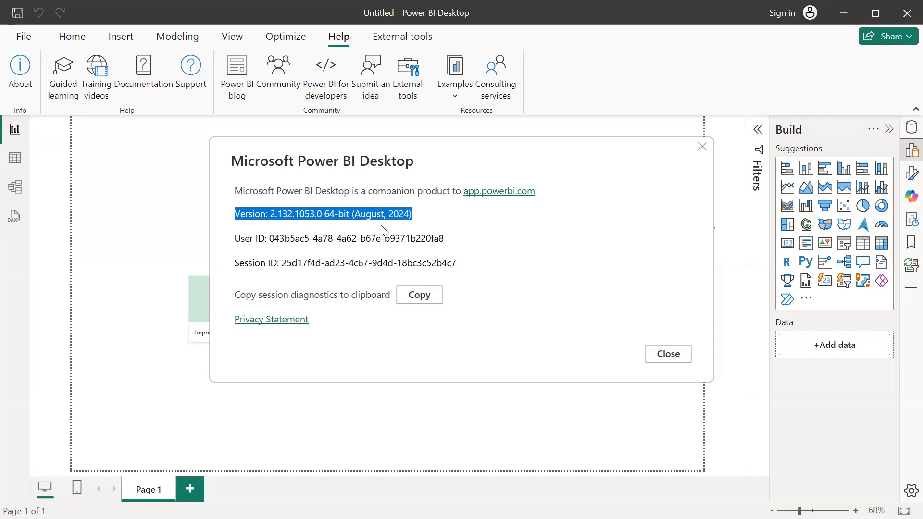
click(432, 228)
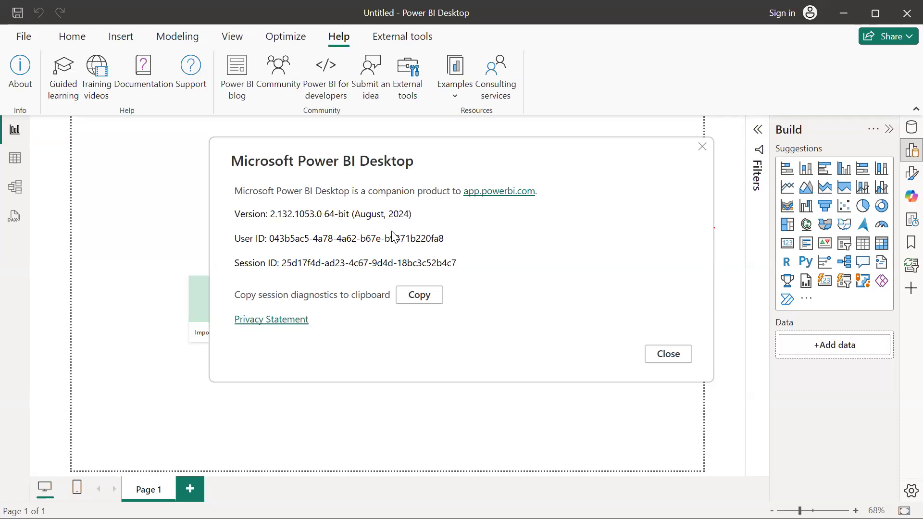
double_click(403, 215)
drag(376, 223, 360, 222)
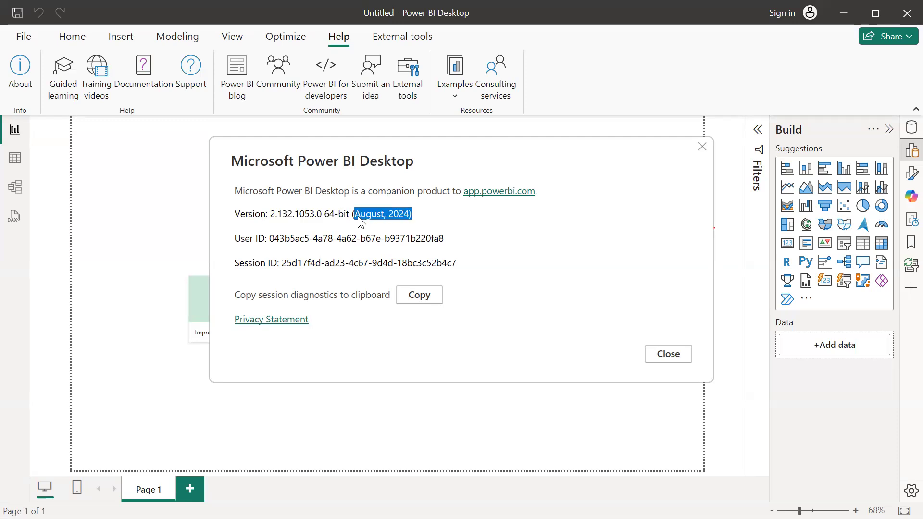
drag(361, 222, 230, 220)
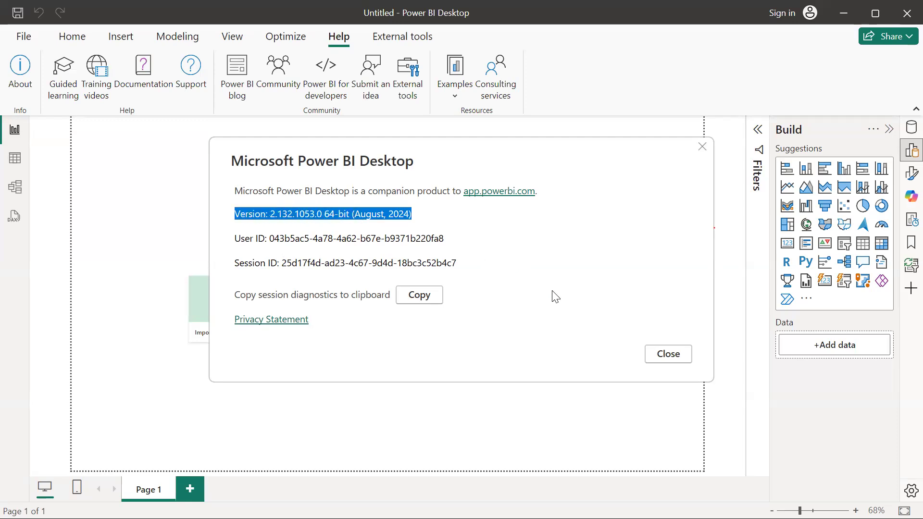
click(668, 354)
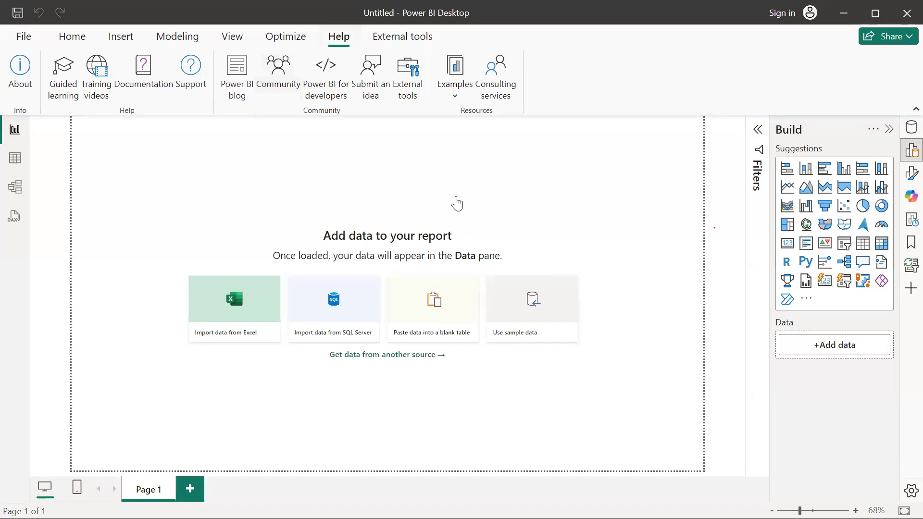
click(71, 38)
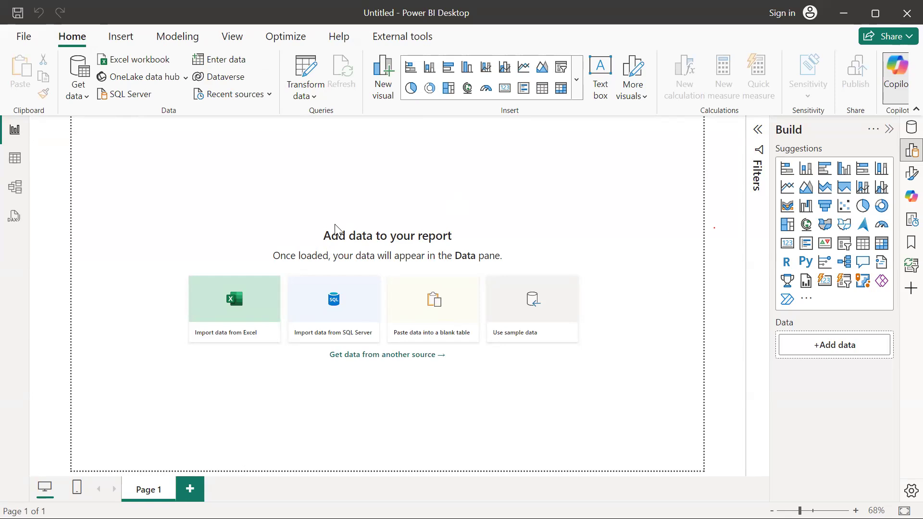
Step: Switch to the PowerPoint presentation and show slide 2, "What is Power BI??"
key(alt+Tab)
key(alt+Tab)
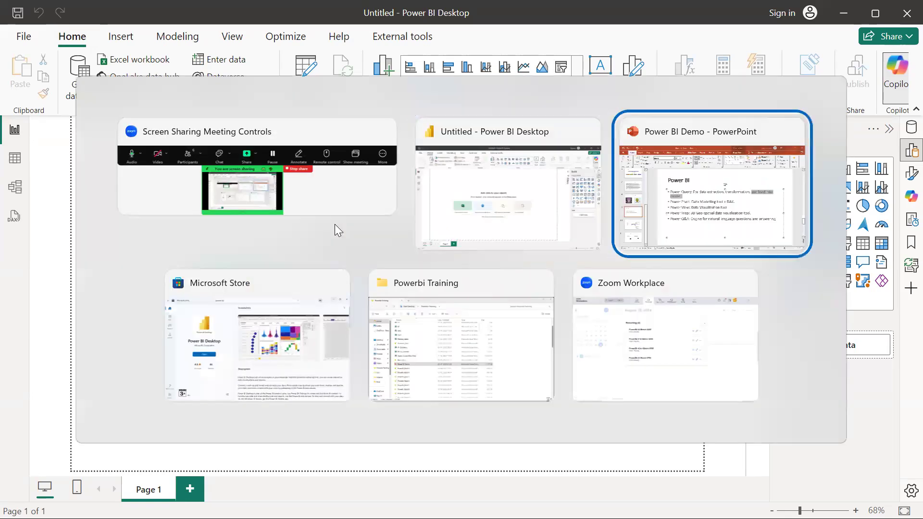
drag(135, 302, 140, 152)
click(95, 211)
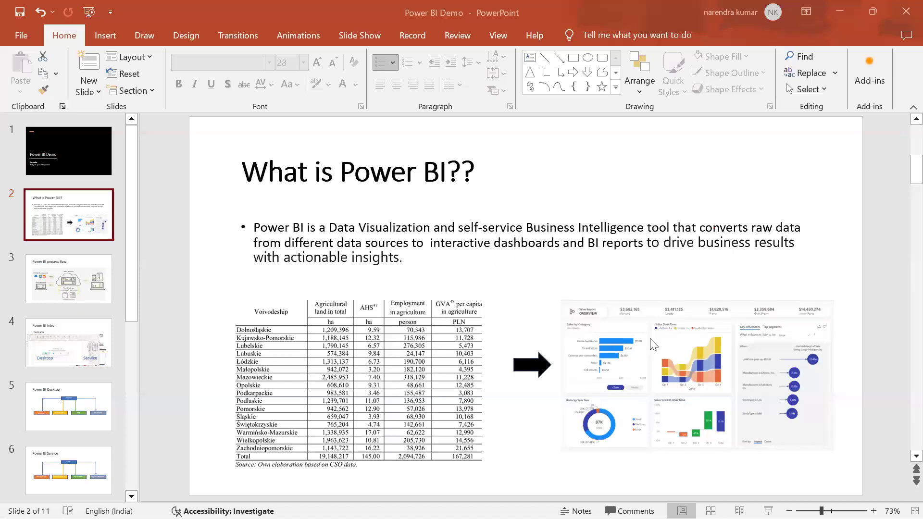
Step: Switch to Power BI Desktop, insert an empty clustered column chart on Page 1, and delete it
key(alt+Tab)
key(alt+Tab)
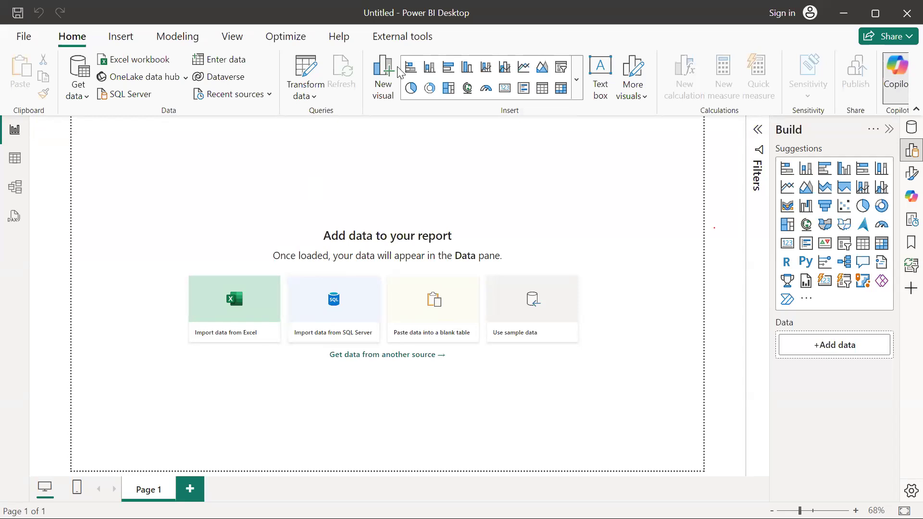
click(469, 69)
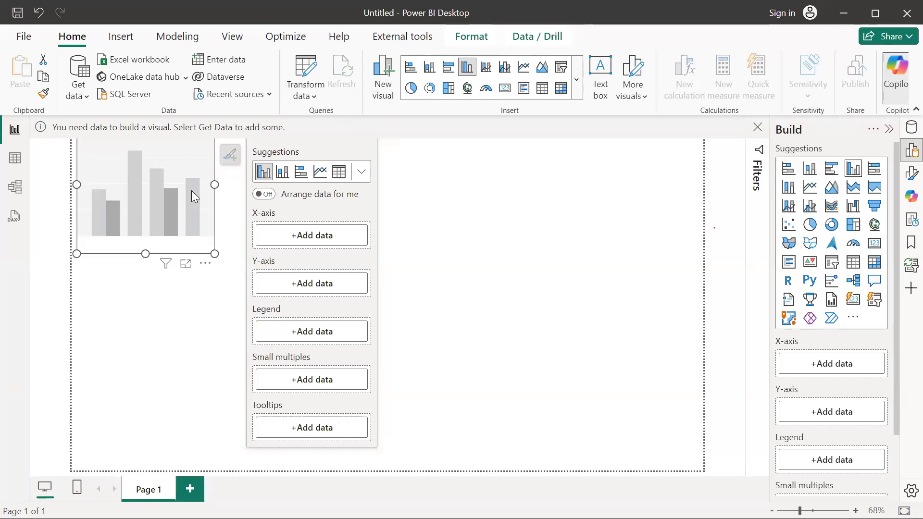
key(Delete)
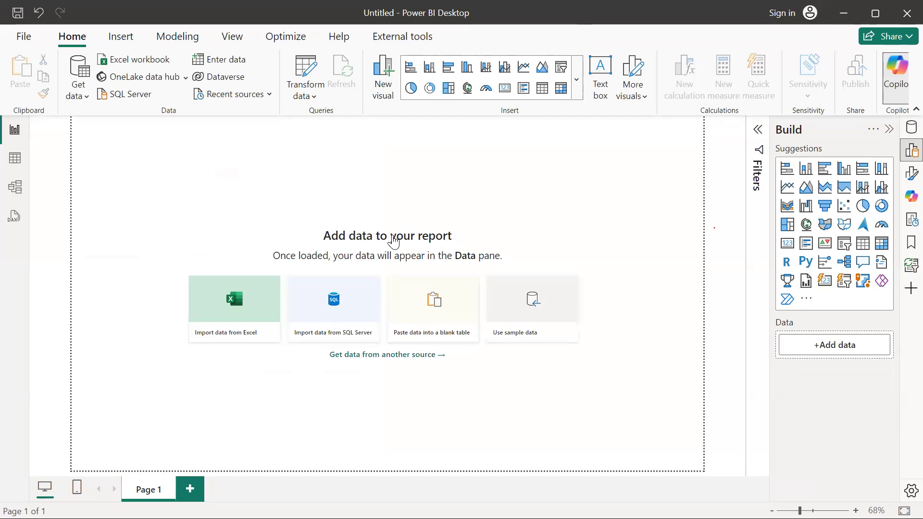
Step: Switch to PowerPoint, show slide 5, "Power BI Desktop", and highlight "Get Data" in the orange box
key(alt+Tab)
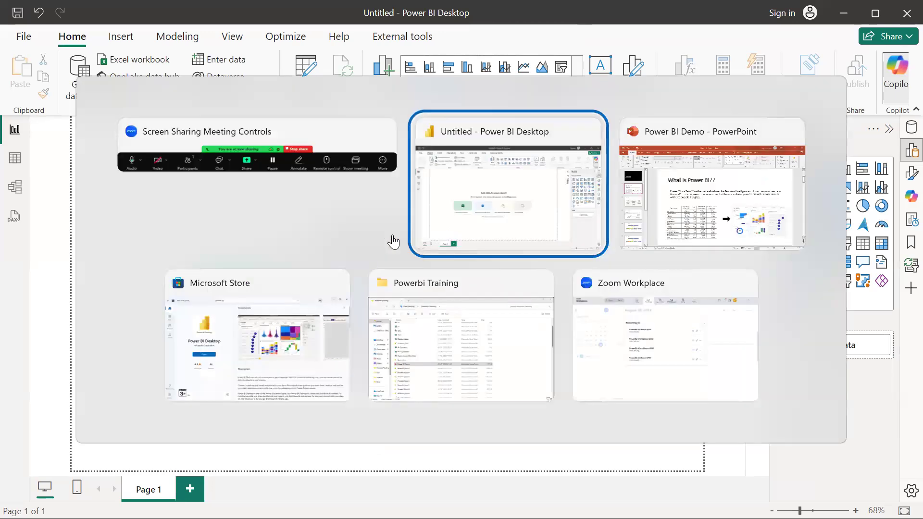
key(alt+Tab)
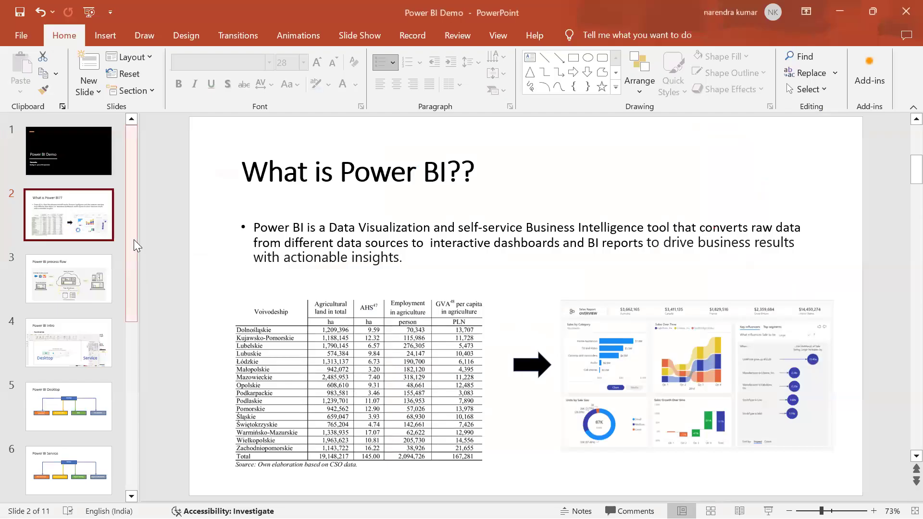
scroll(136, 260, down, 1)
scroll(138, 277, down, 2)
click(100, 335)
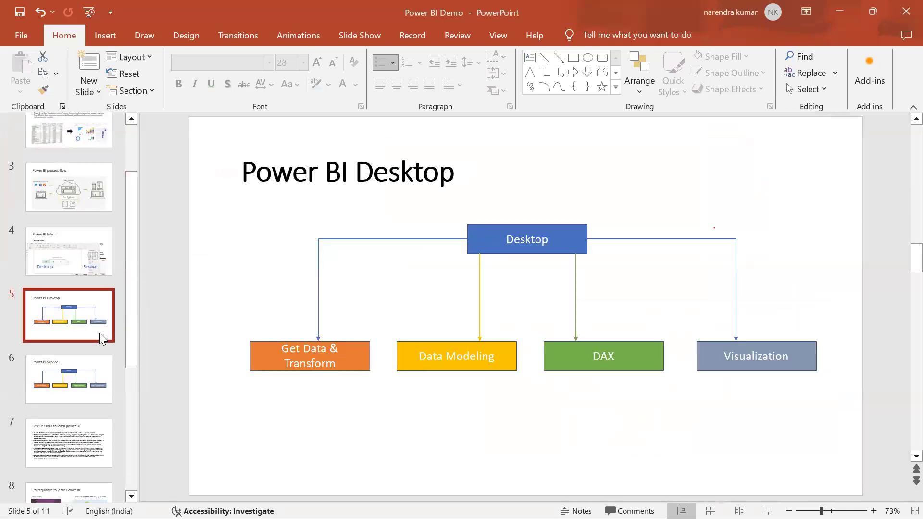
click(328, 349)
drag(328, 349, 282, 349)
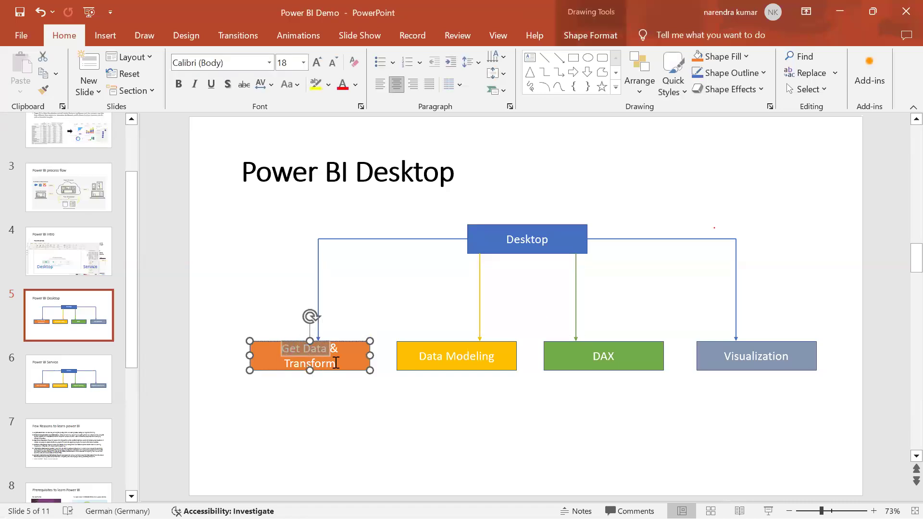
click(750, 221)
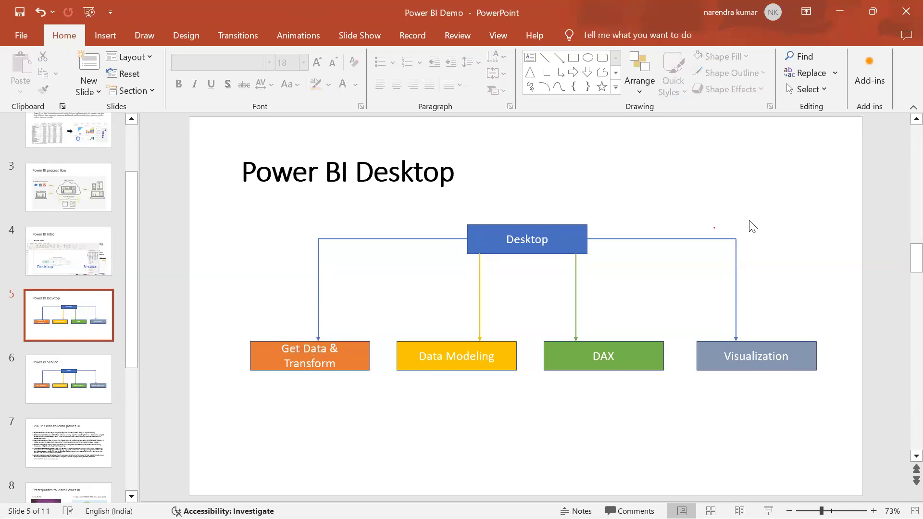
Step: Switch to Power BI Desktop and browse the complete list of Get Data connectors through to Blank Query
key(alt+Tab)
key(alt+Tab)
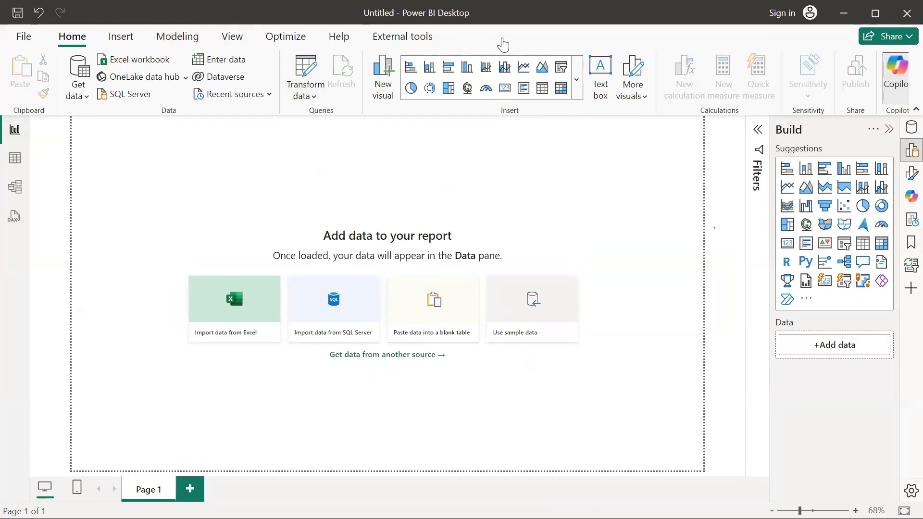
click(86, 99)
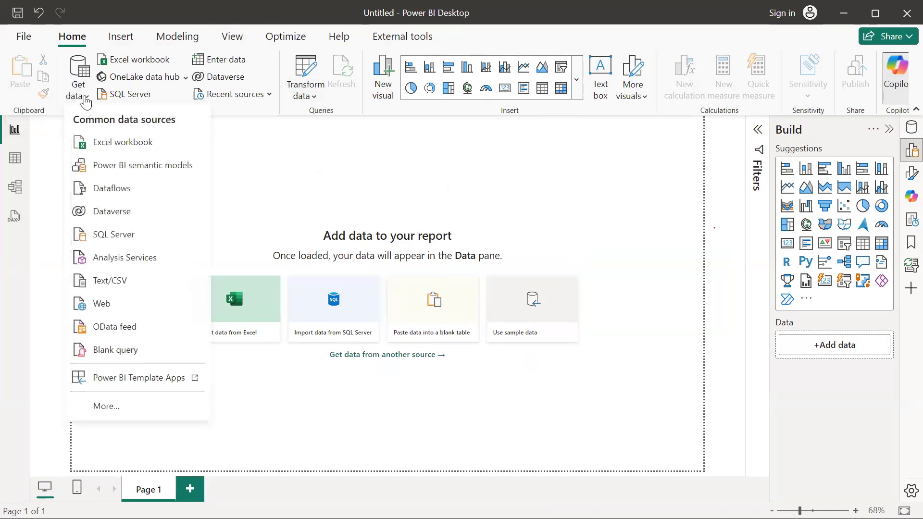
click(120, 409)
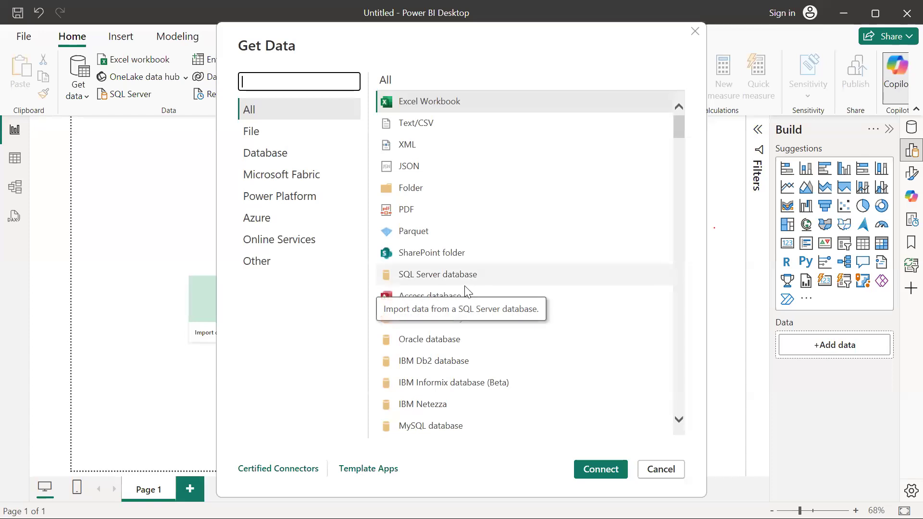
drag(676, 119, 691, 421)
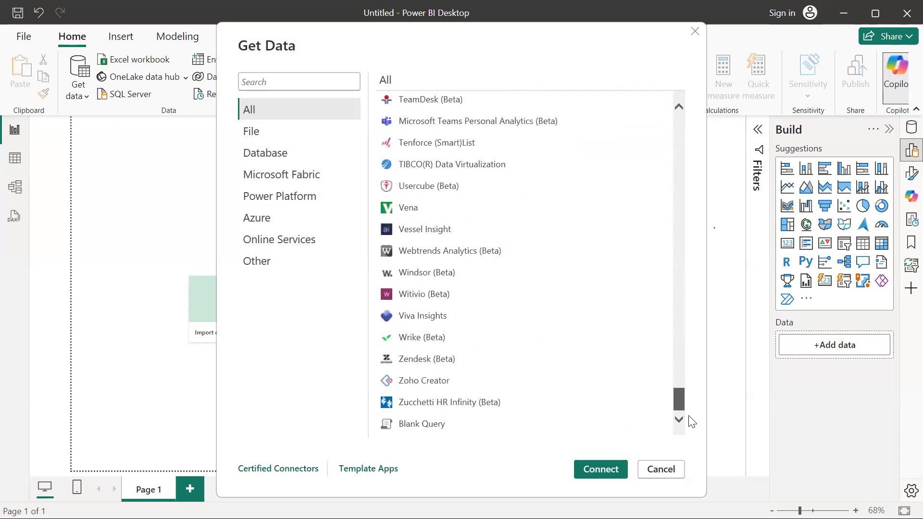
Step: Close the Get Data connector list and open the SAMPLE_DATA Excel workbook as a data source
drag(691, 421, 692, 123)
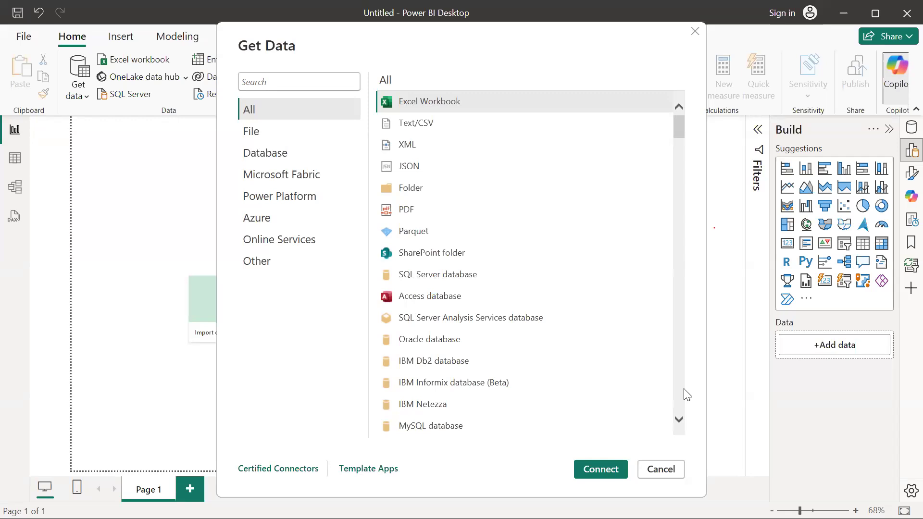
click(654, 472)
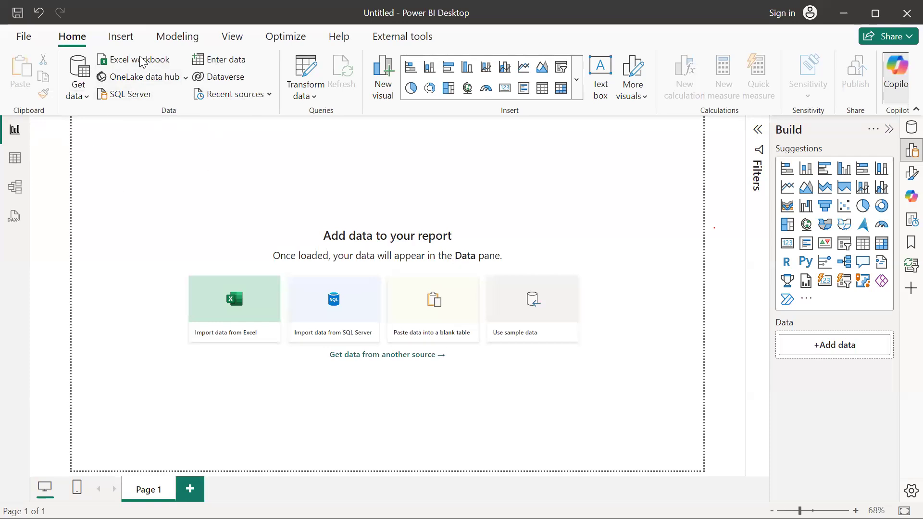
click(83, 96)
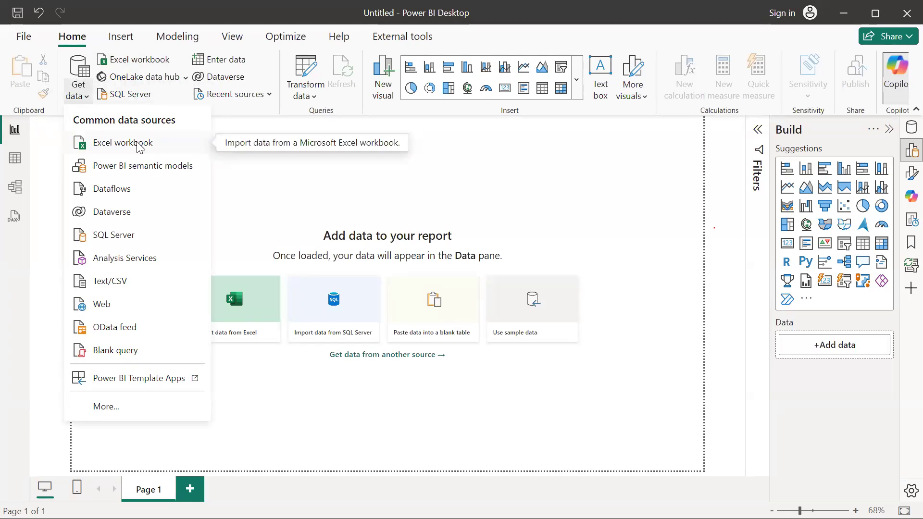
click(138, 146)
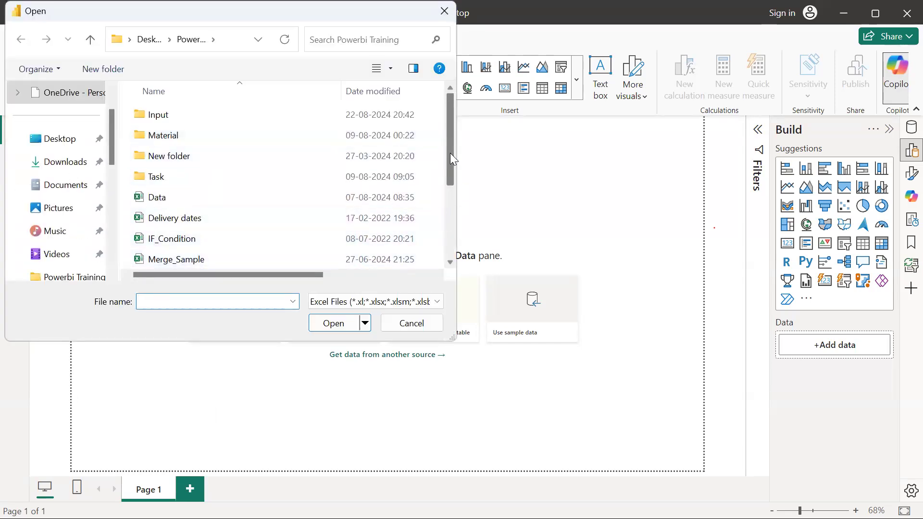
drag(448, 147, 447, 228)
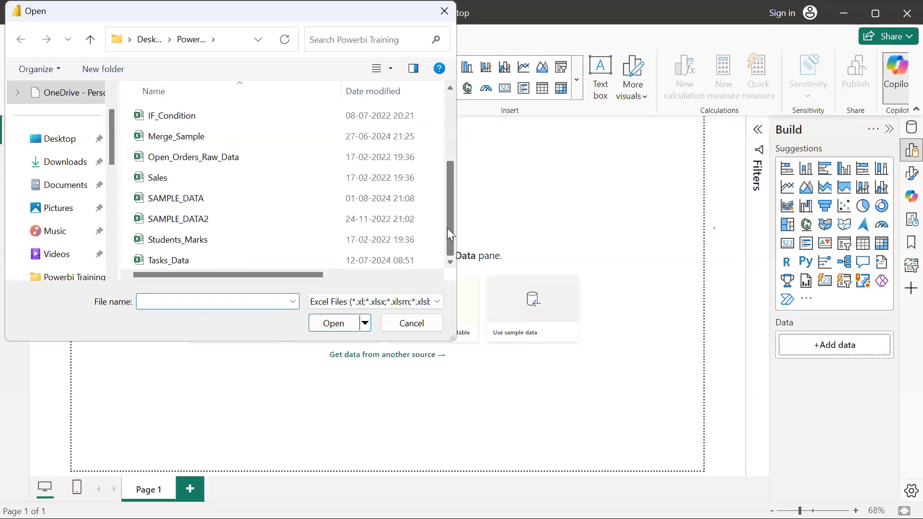
click(219, 198)
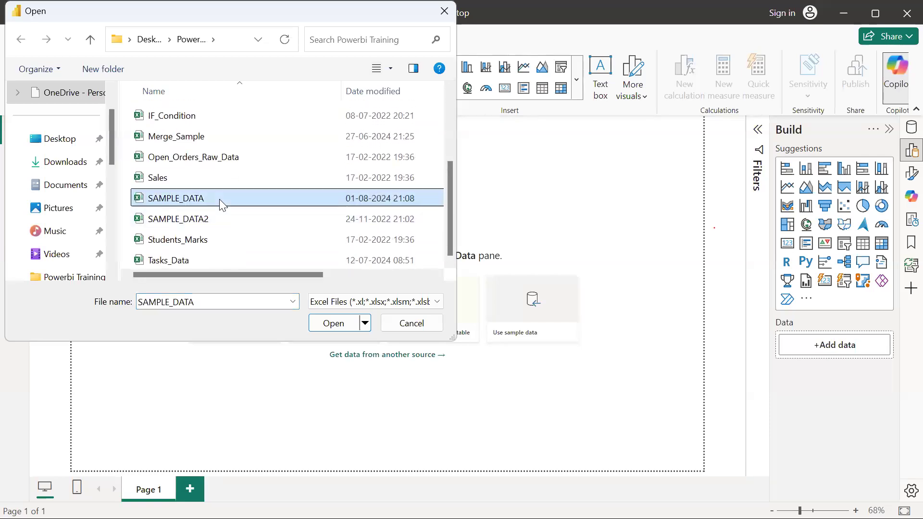
click(321, 326)
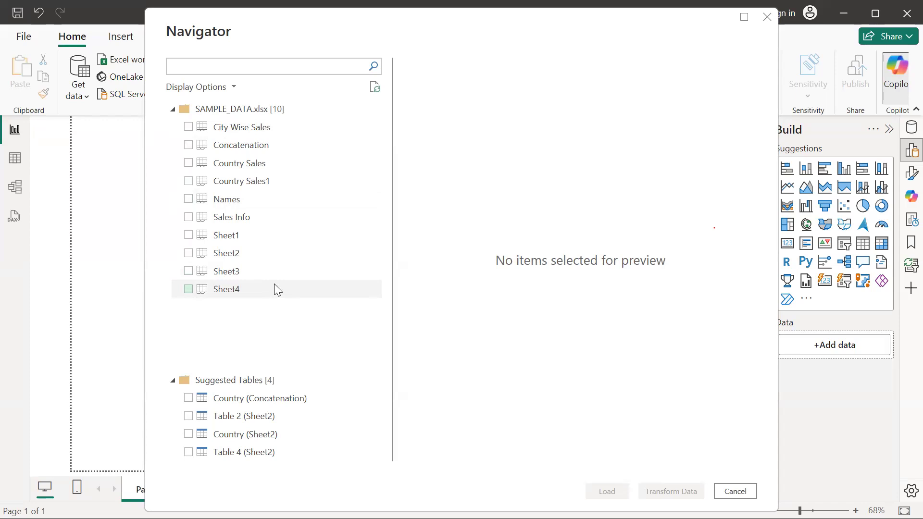
Step: Preview the City Wise Sales, Concatenation, Country Sales1, Sales Info and Sheet1 sheets of SAMPLE_DATA.xlsx
click(245, 129)
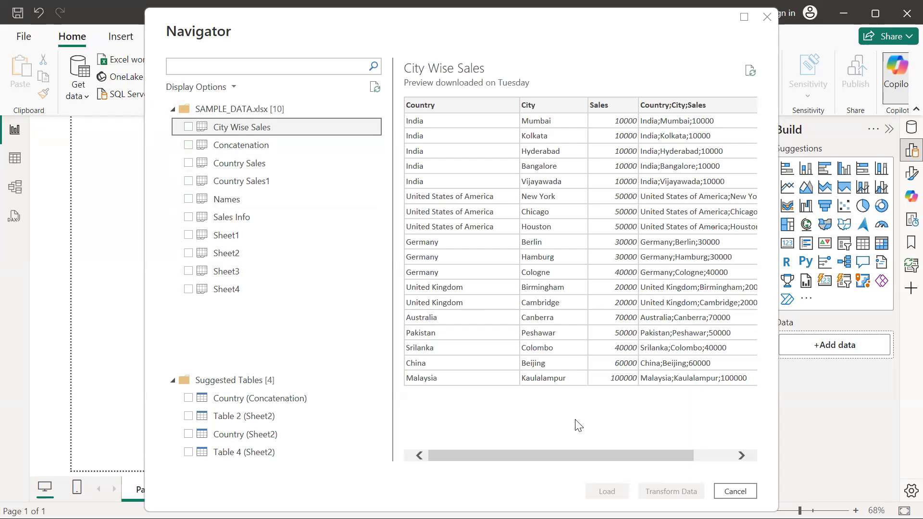
drag(597, 453, 559, 462)
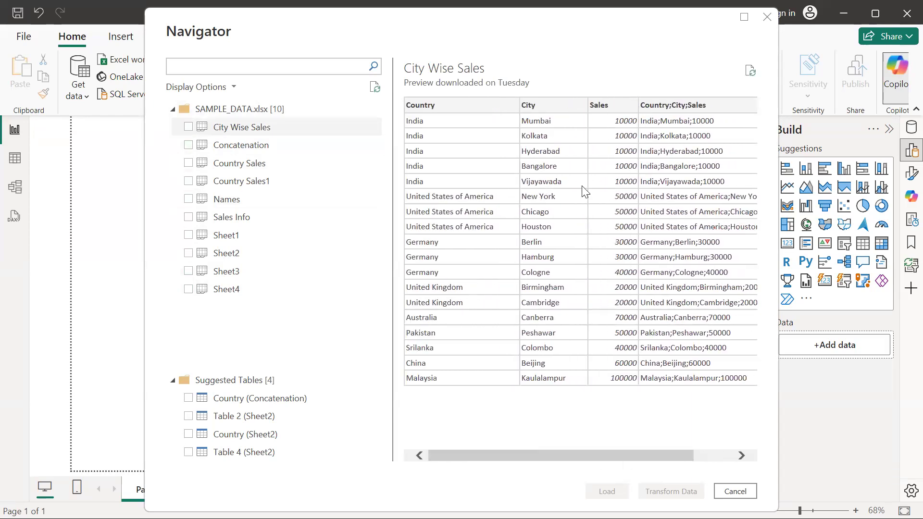
click(262, 147)
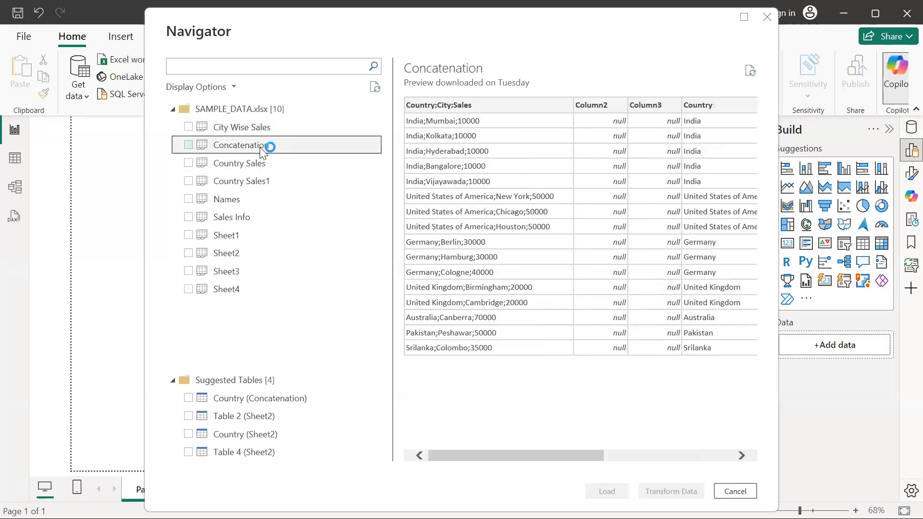
click(262, 185)
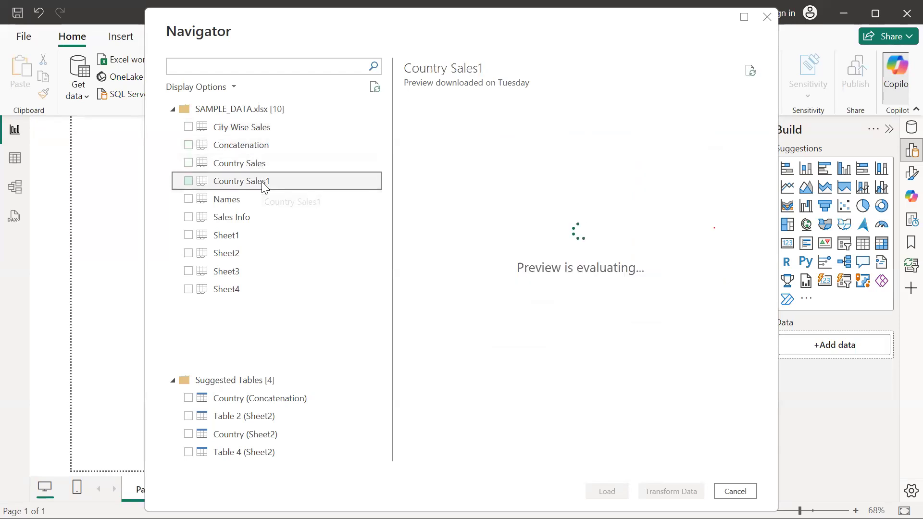
click(247, 217)
click(246, 235)
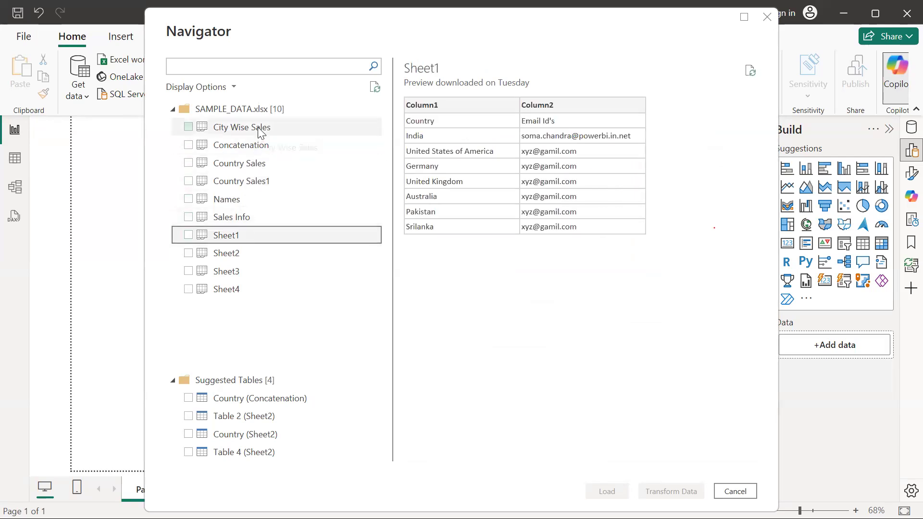
Step: Select only the City Wise Sales sheet and load it into the report
click(187, 126)
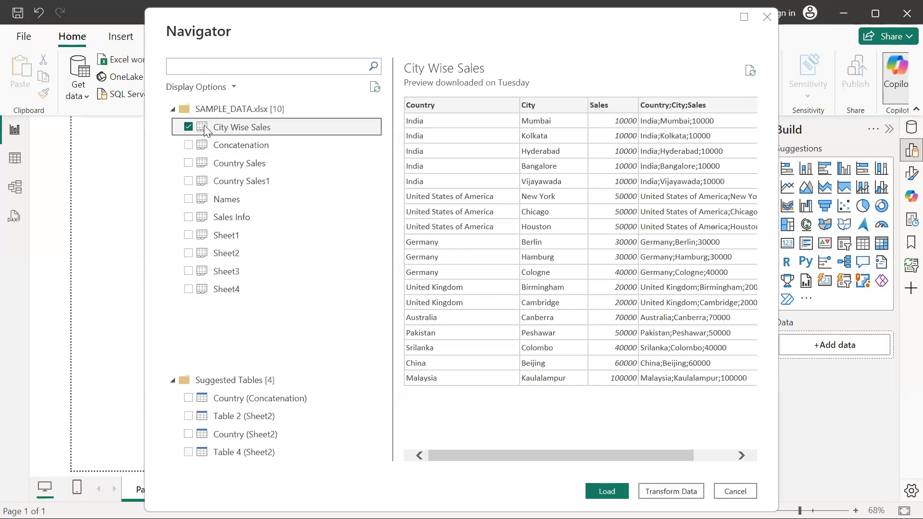
click(188, 127)
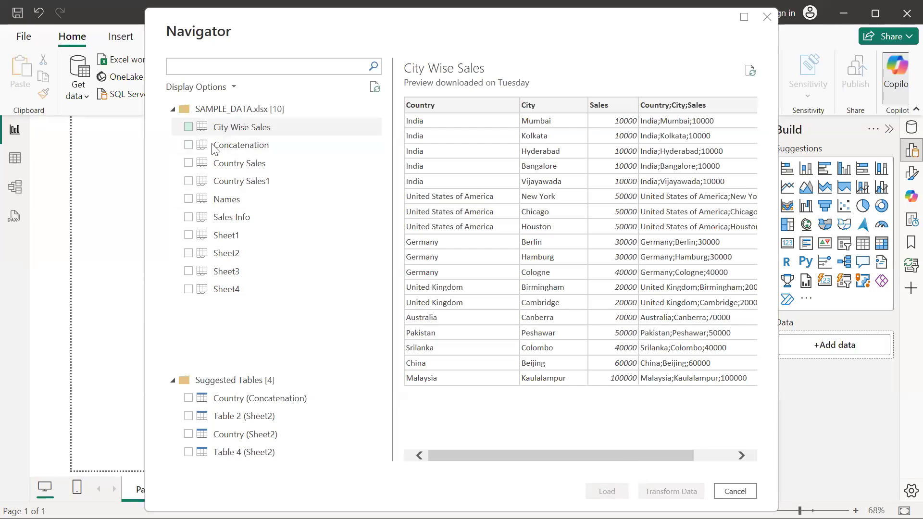
click(188, 128)
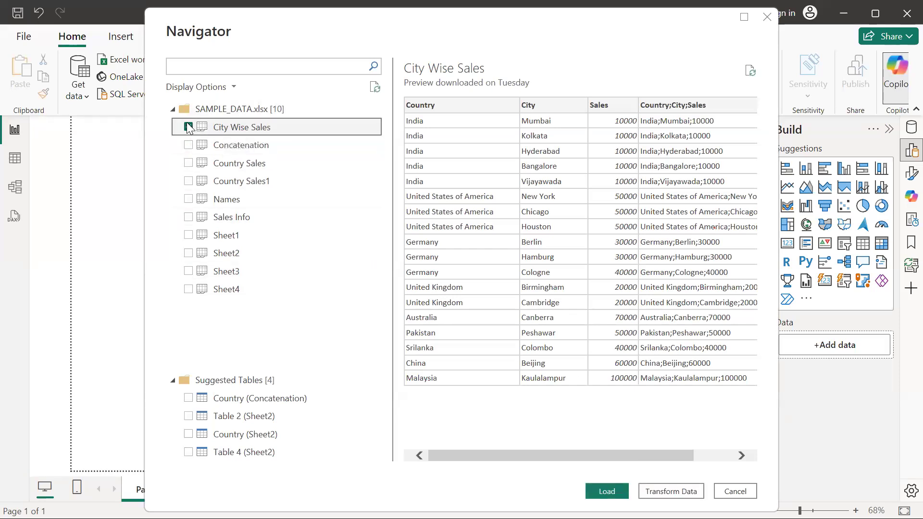
click(607, 491)
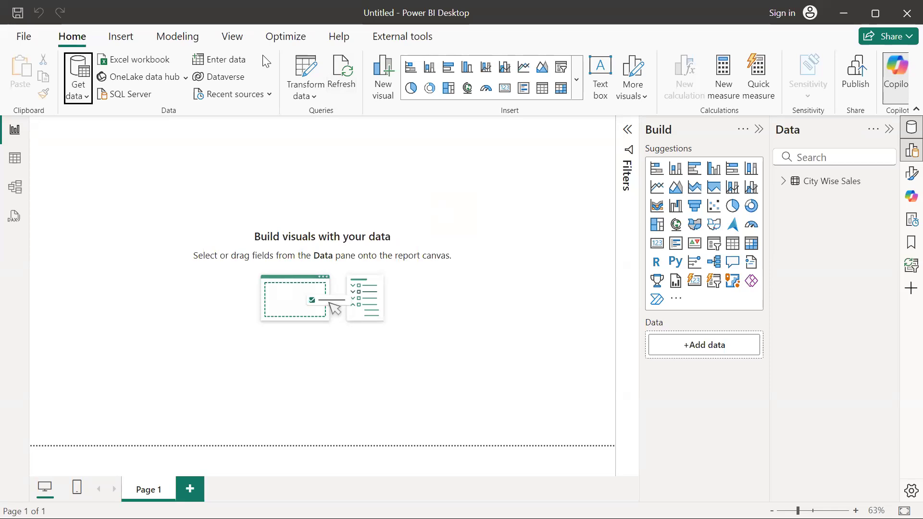
Step: Toggle the Data pane off and on several times, leave it shown, and return to the Home commands
click(232, 37)
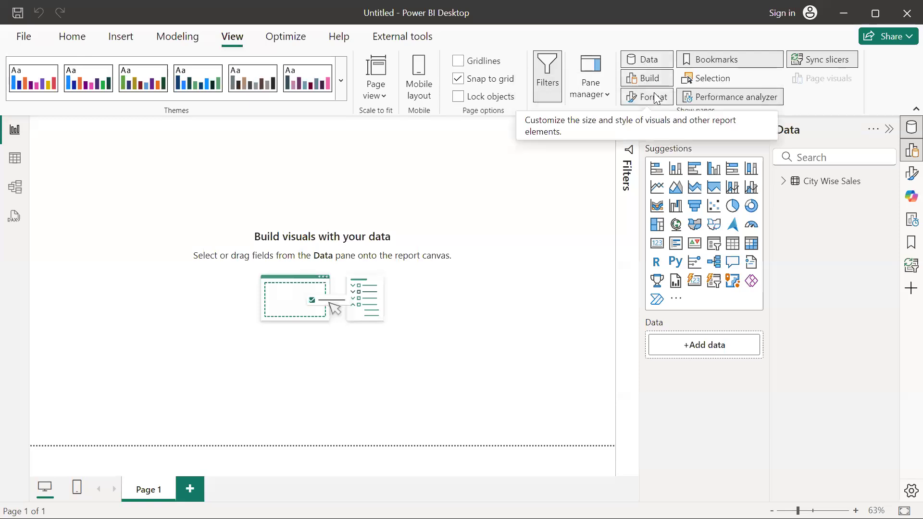
click(656, 60)
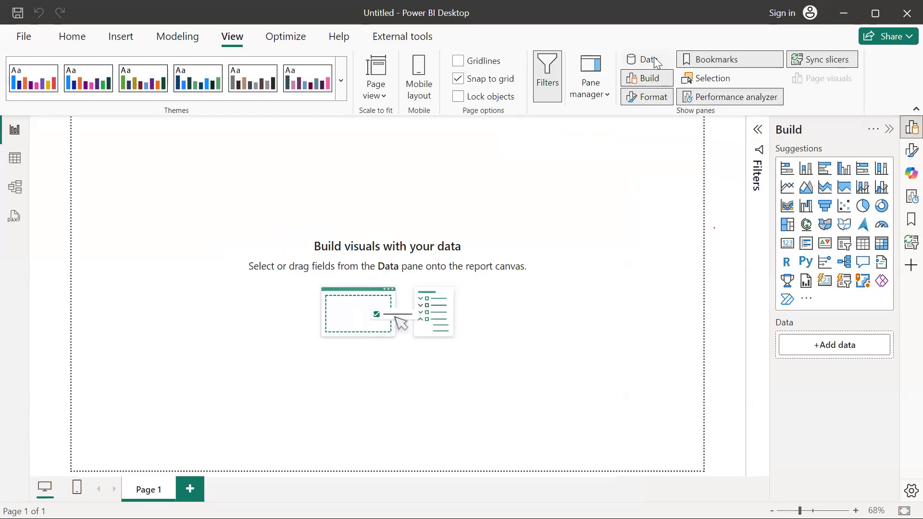
click(656, 61)
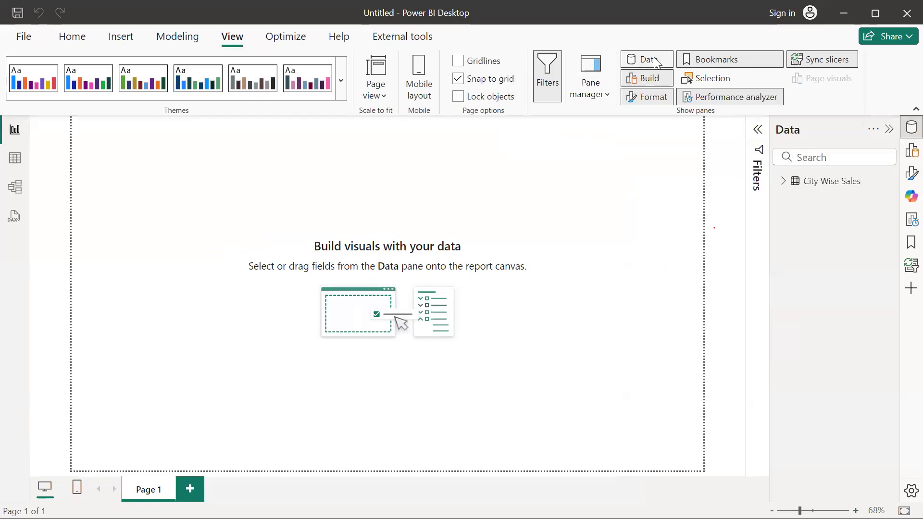
click(656, 60)
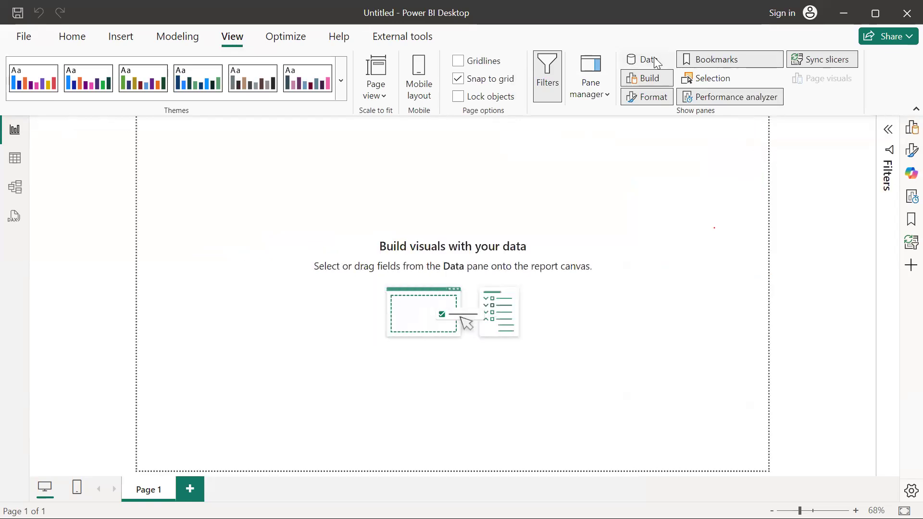
click(656, 60)
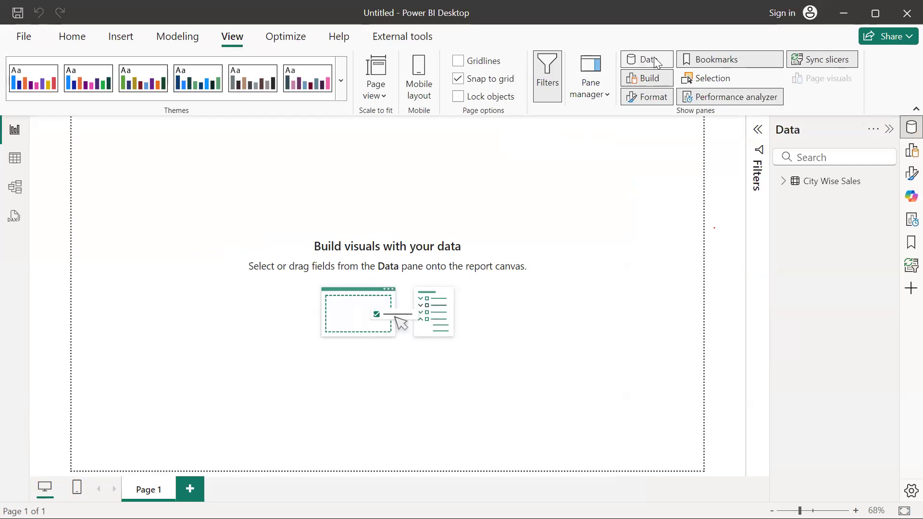
click(656, 60)
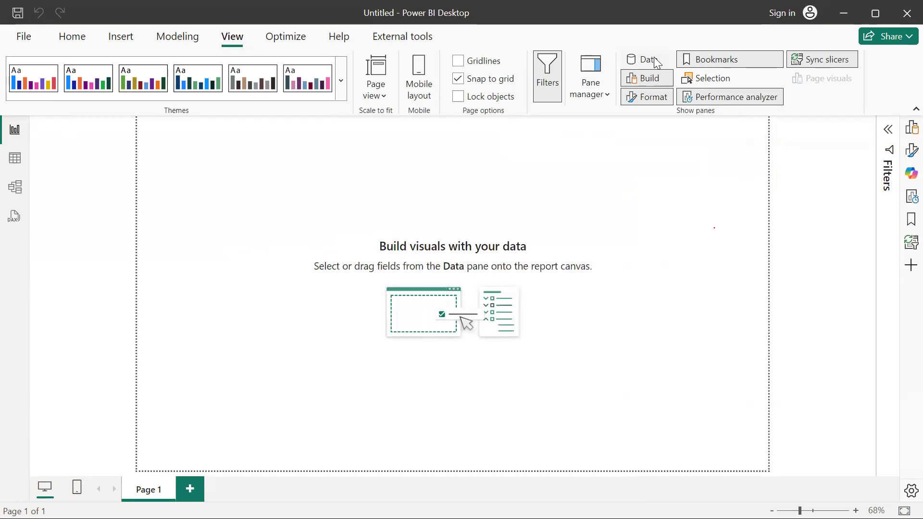
click(656, 60)
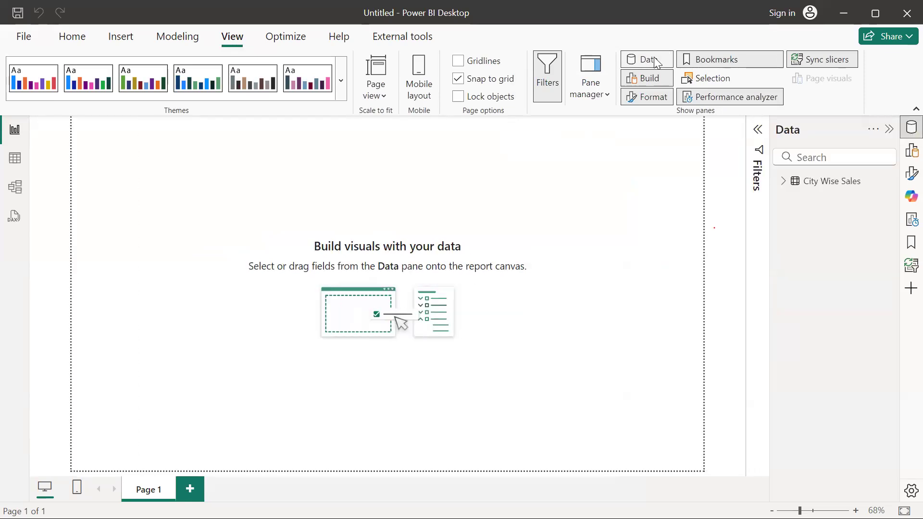
click(76, 40)
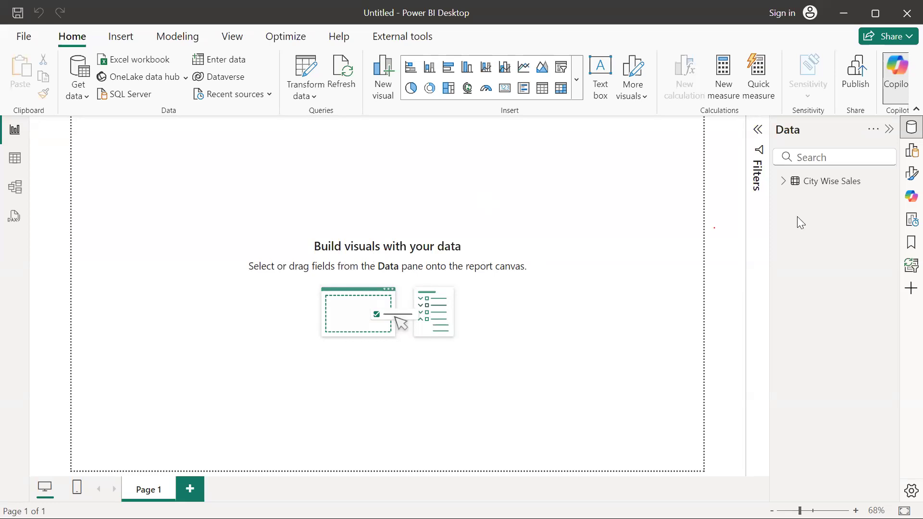
Step: Create a clustered column chart of Sum of Sales by Country from City Wise Sales and enlarge it on Page 1
click(787, 181)
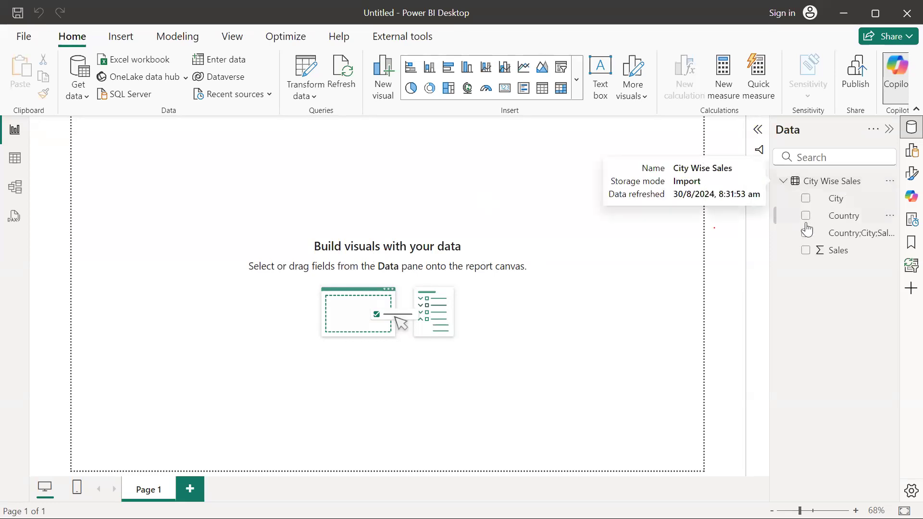
click(806, 250)
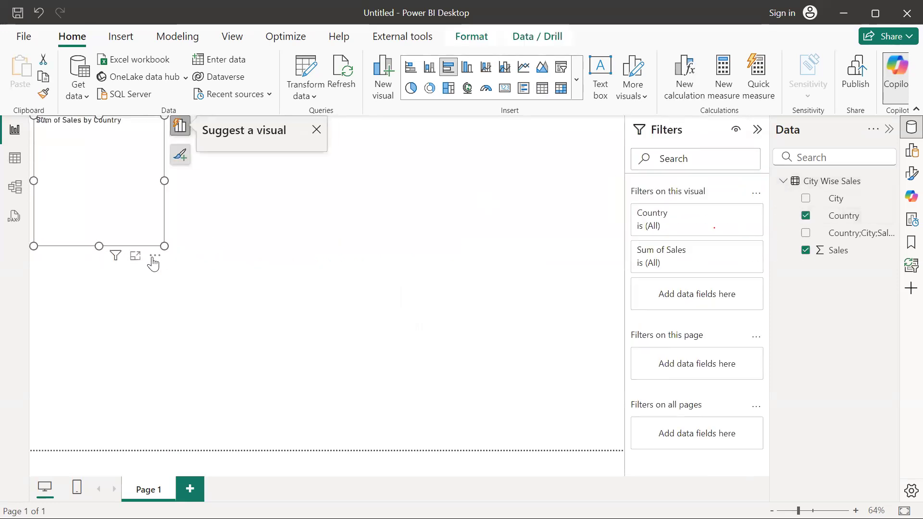
drag(164, 246, 341, 280)
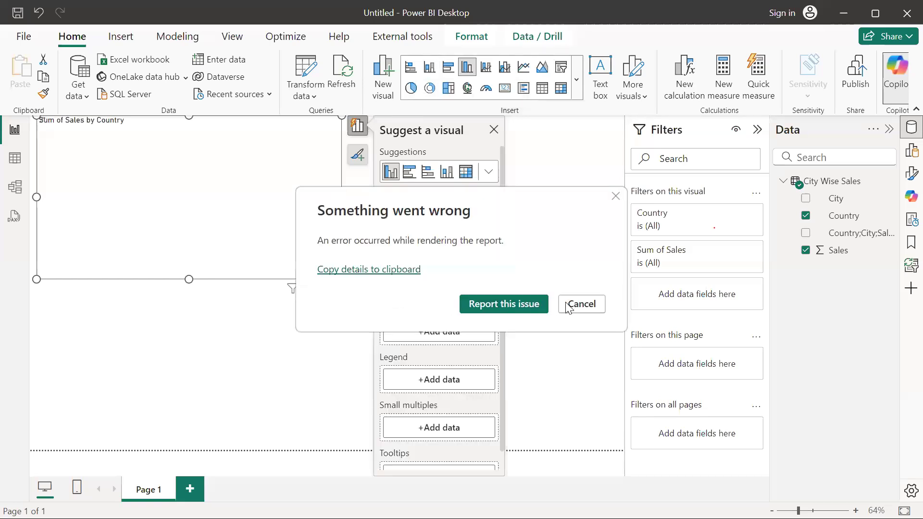
click(576, 306)
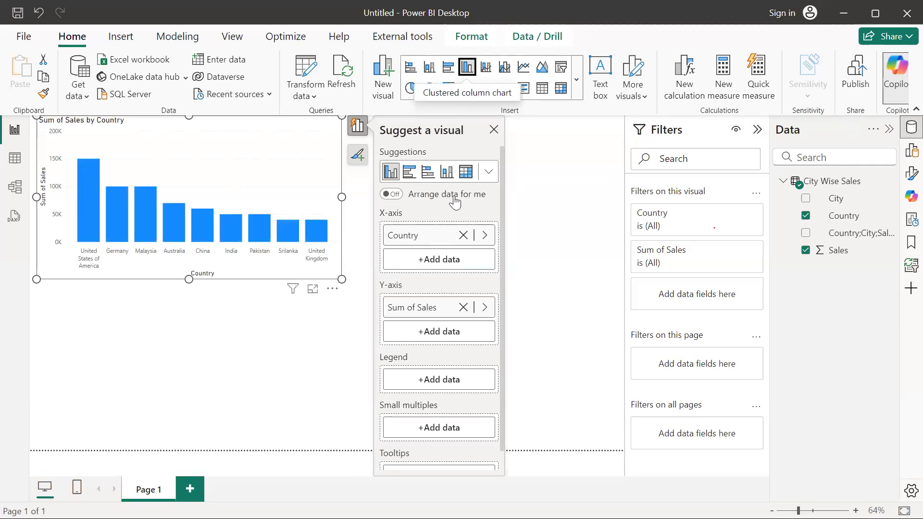
click(494, 133)
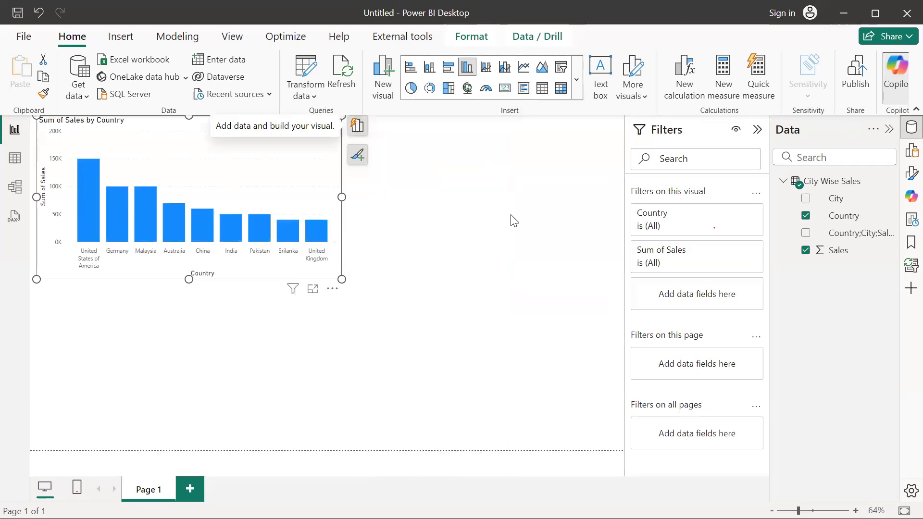
click(512, 220)
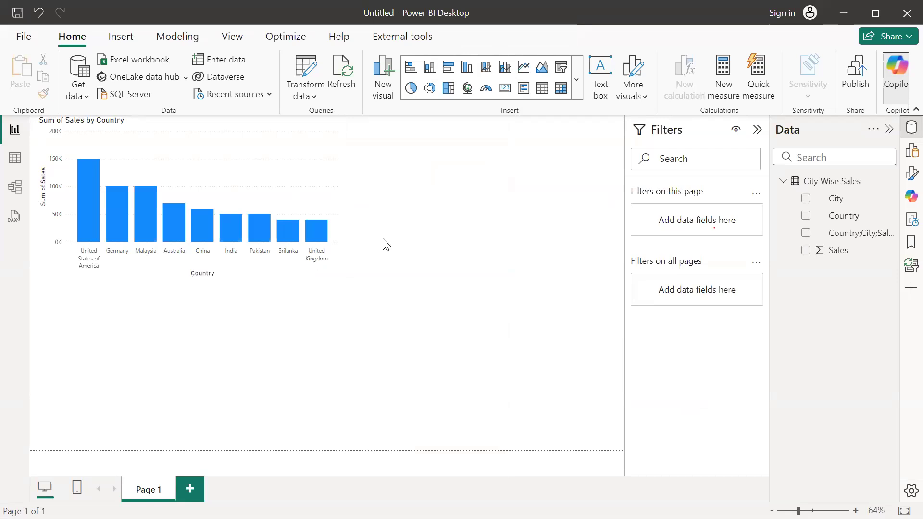
Step: Switch to PowerPoint to view slide 5, "Power BI Desktop", and return to Power BI Desktop
key(alt+Tab)
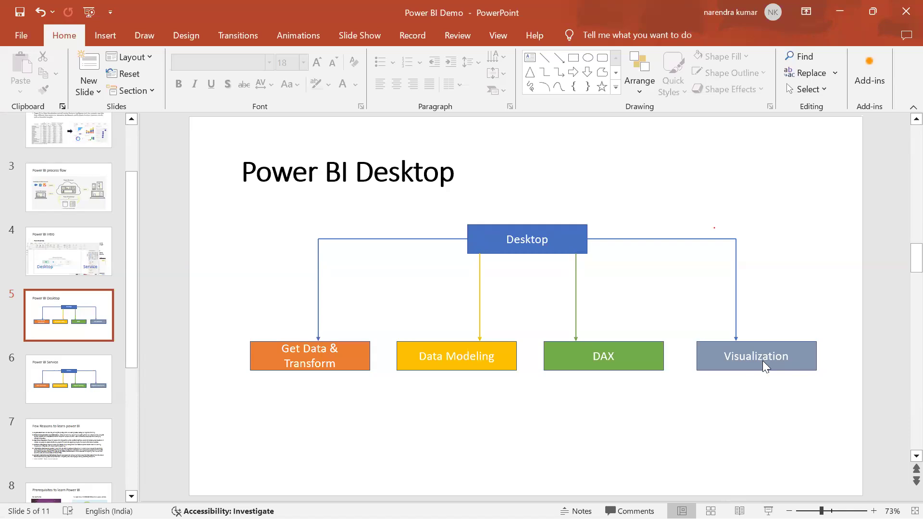
key(alt+Tab)
key(alt+Tab)
key(alt+Tab)
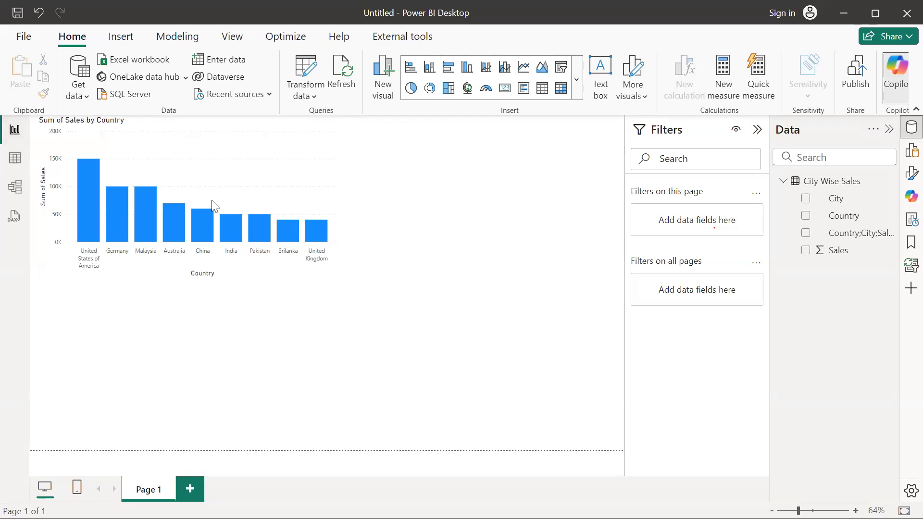
Step: Add a slicer on the Country field below the column chart and make it narrower
click(560, 67)
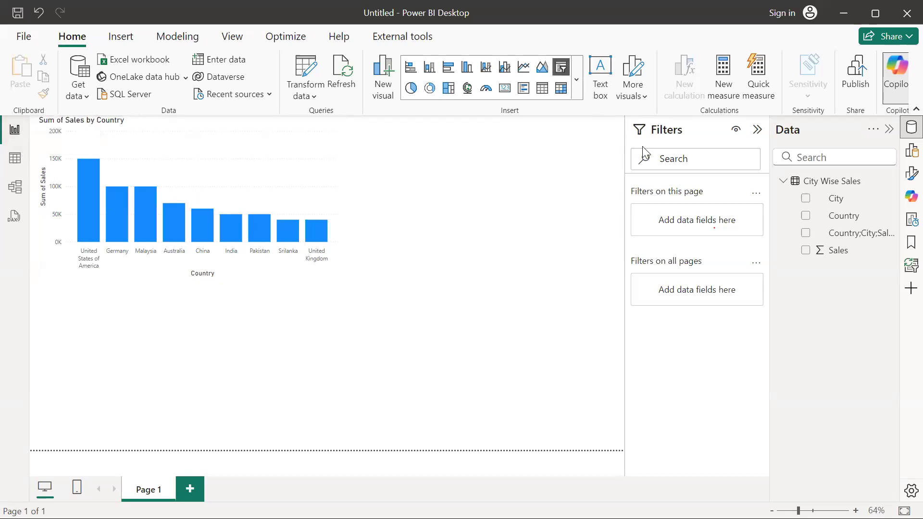
click(806, 215)
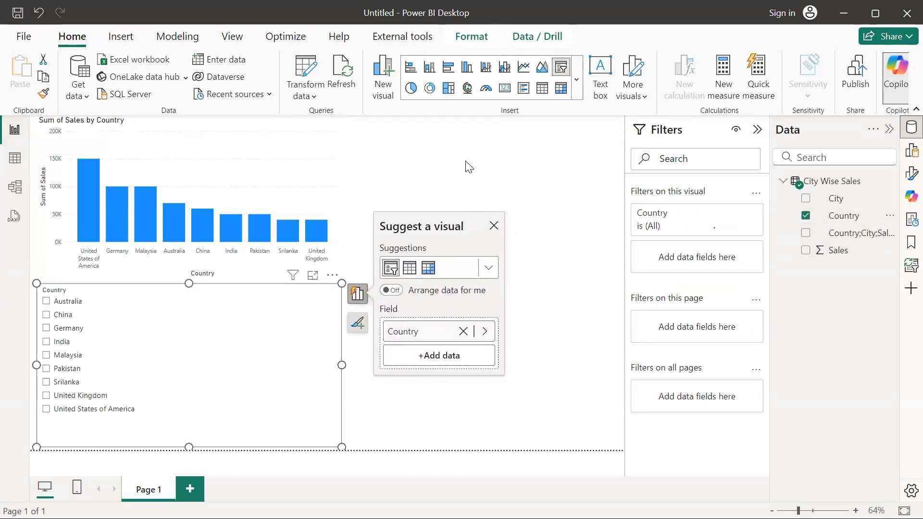
click(495, 226)
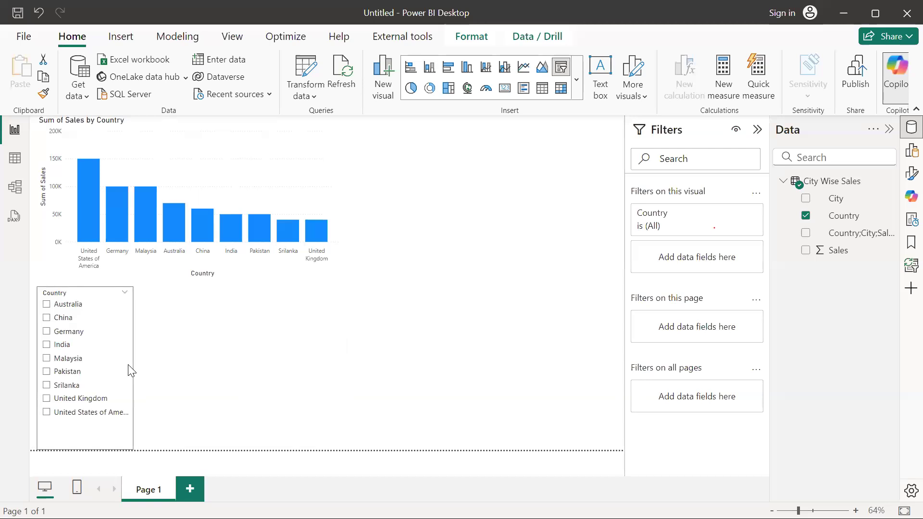
Step: Move the Country slicer to the upper-right corner of the report page, beside the column chart
click(455, 317)
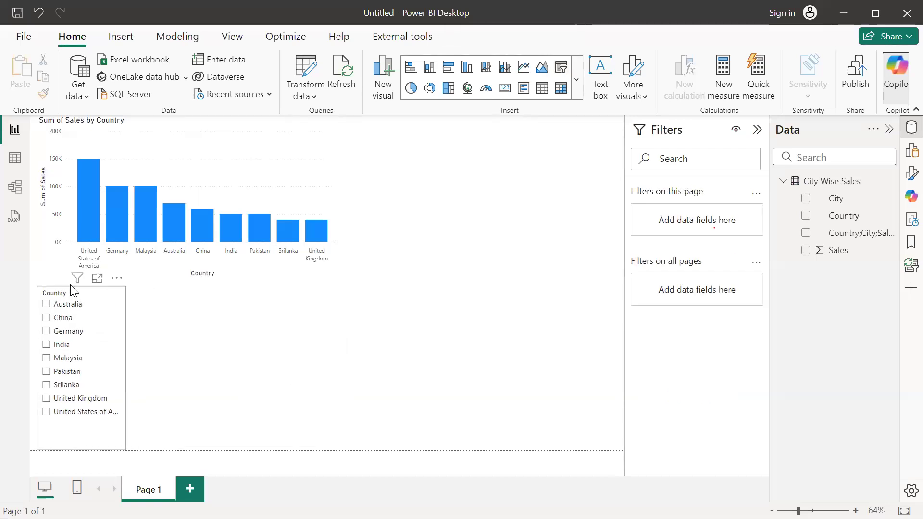
drag(72, 290, 568, 120)
click(455, 333)
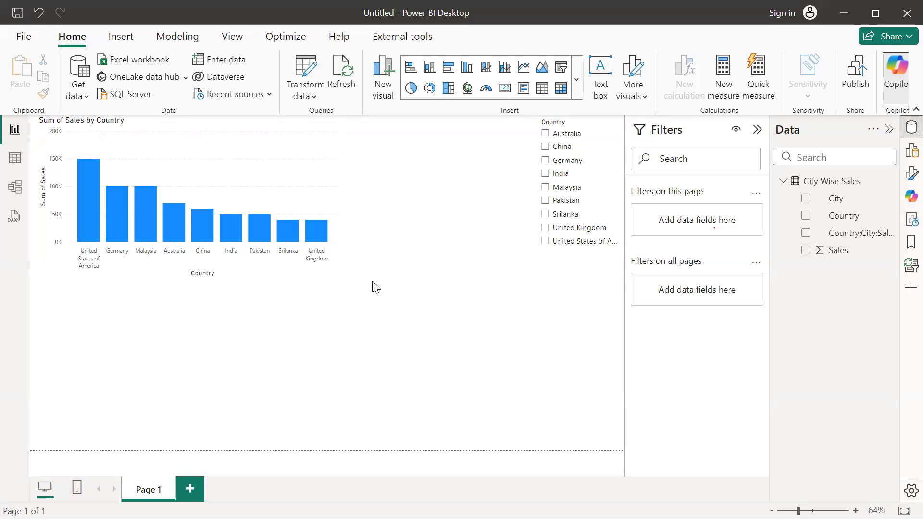
Step: View the City Wise Sales table data and its card in the model view, and return to the report view
click(16, 160)
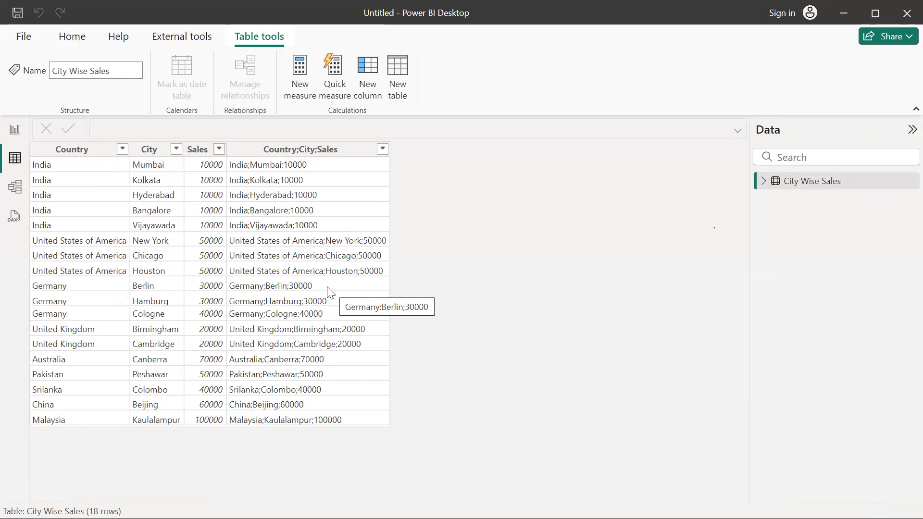
click(20, 190)
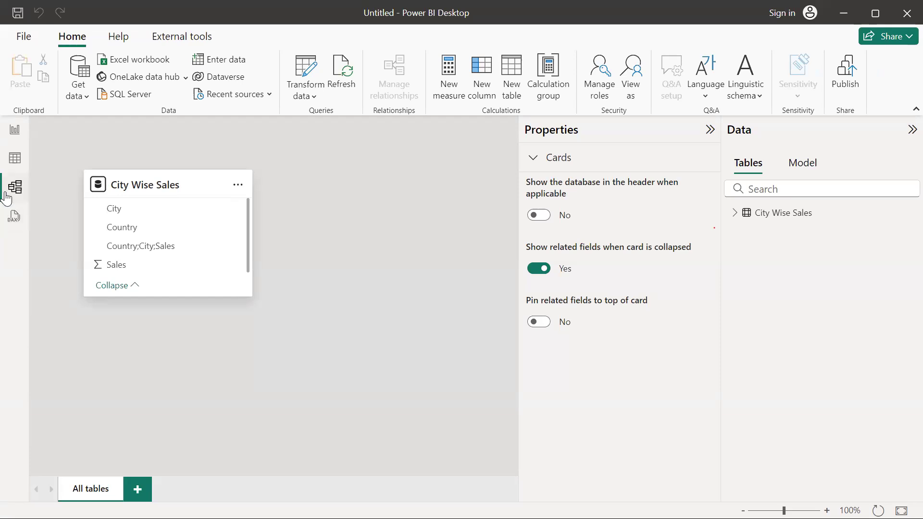
click(16, 134)
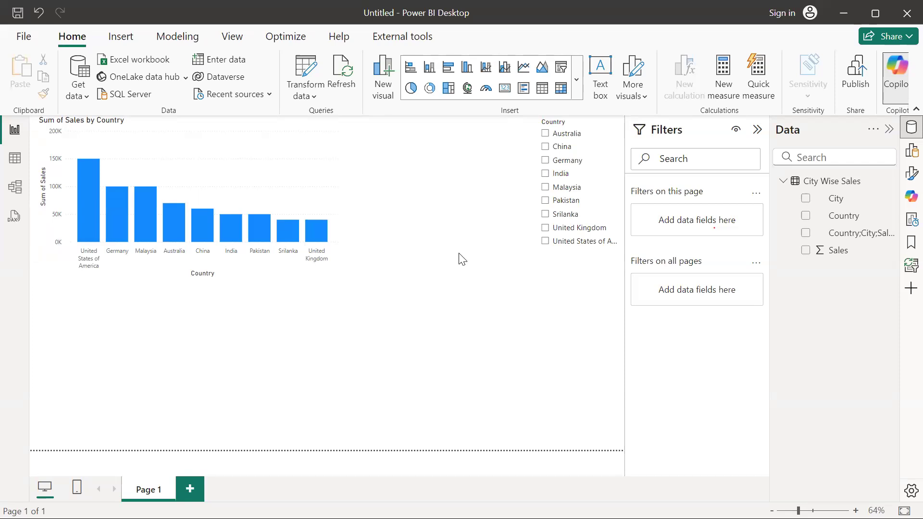
Step: Switch to PowerPoint, highlight the word Transform in the "Get Data & Transform" box, and return to Power BI Desktop
key(alt+Tab)
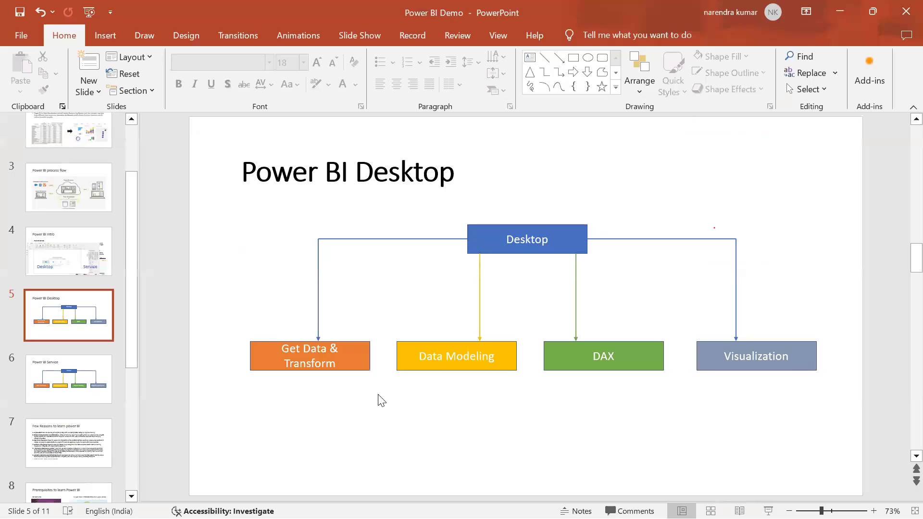
click(286, 365)
drag(286, 364, 337, 364)
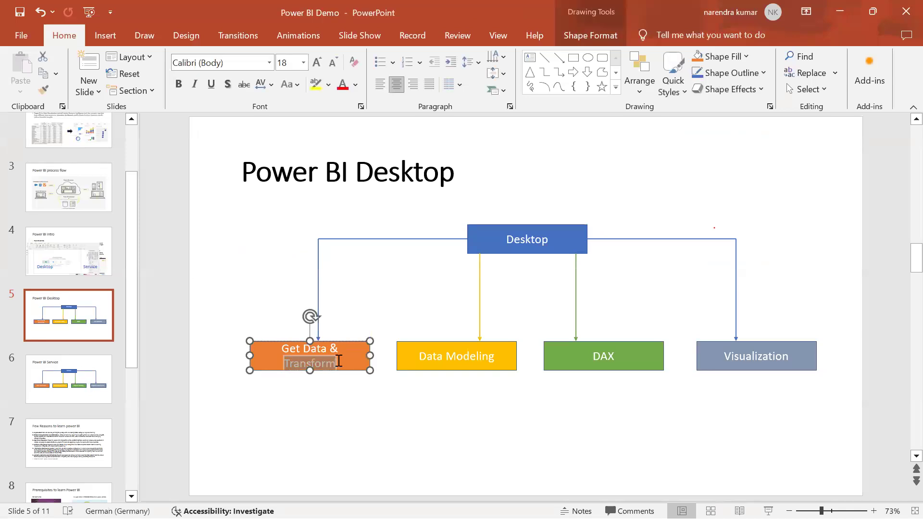
click(389, 412)
key(alt+Tab)
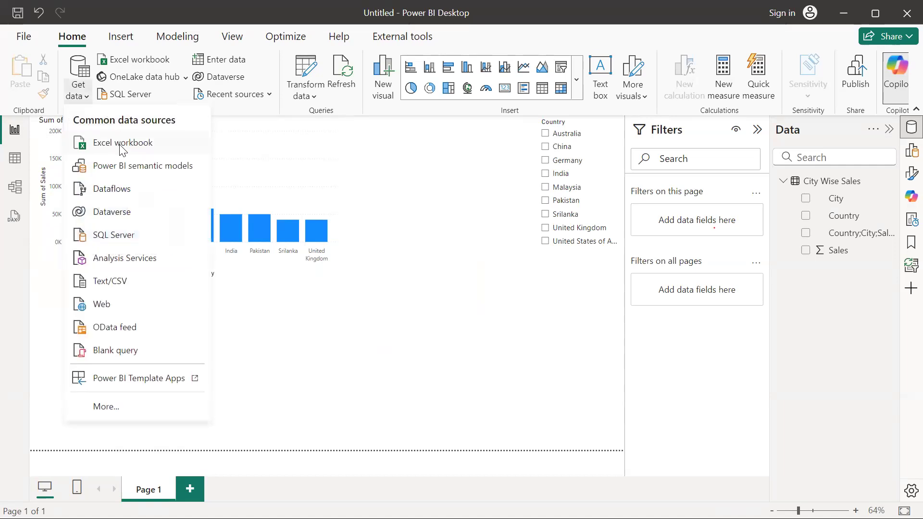
Step: Connect to the SAMPLE_DATA Excel workbook and select the Concatenation sheet in the Navigator
click(121, 142)
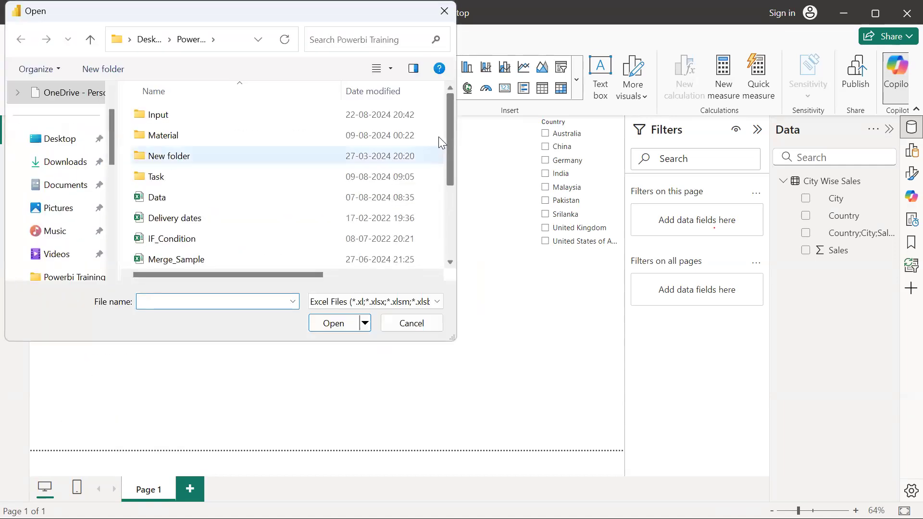
drag(449, 128, 454, 224)
click(210, 200)
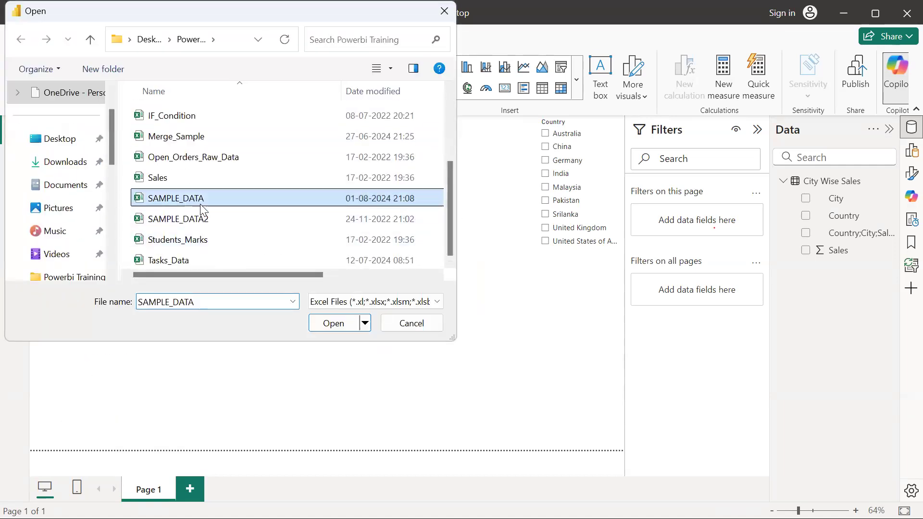
click(331, 322)
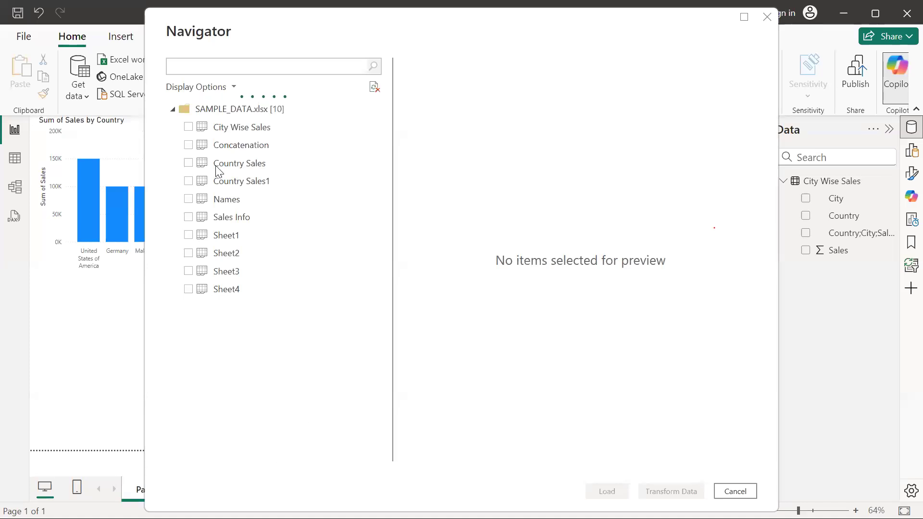
click(189, 144)
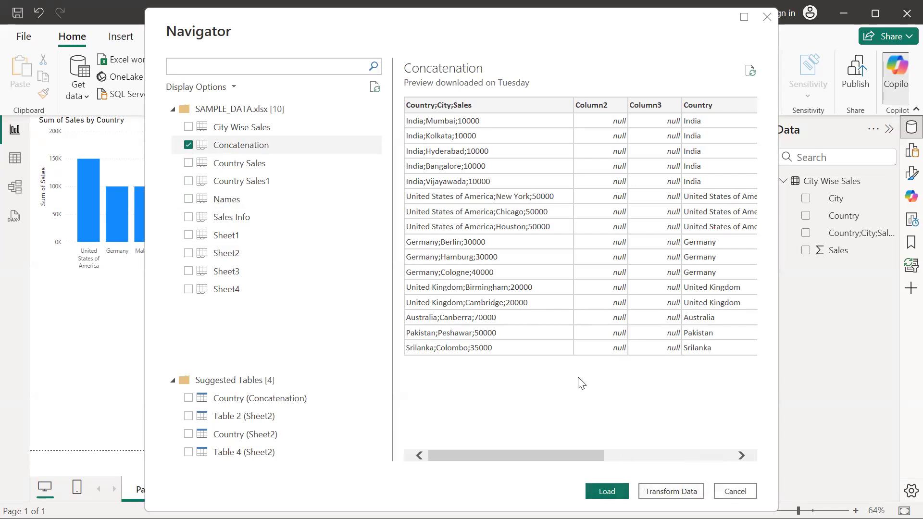
Step: Open Paint and draw three rounded rectangles: one at each side of the canvas and one centred near the upper edge
key(super)
text(paint)
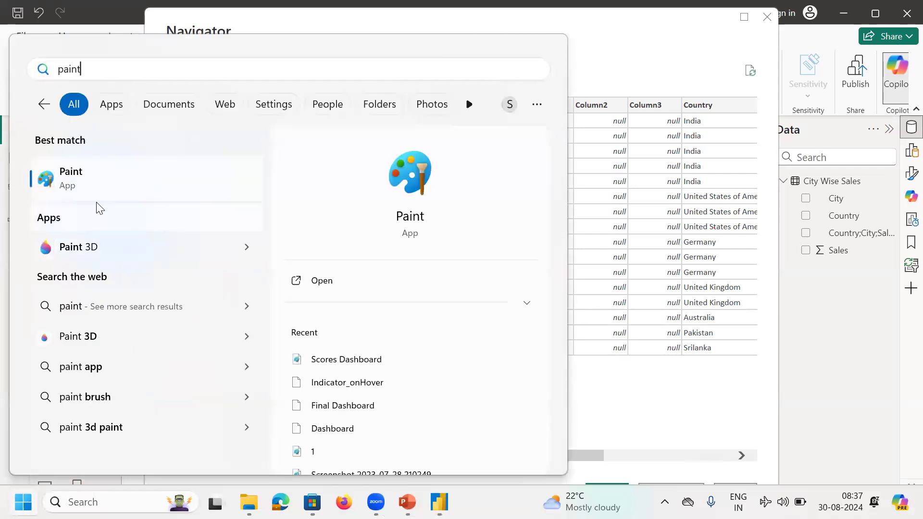
click(101, 182)
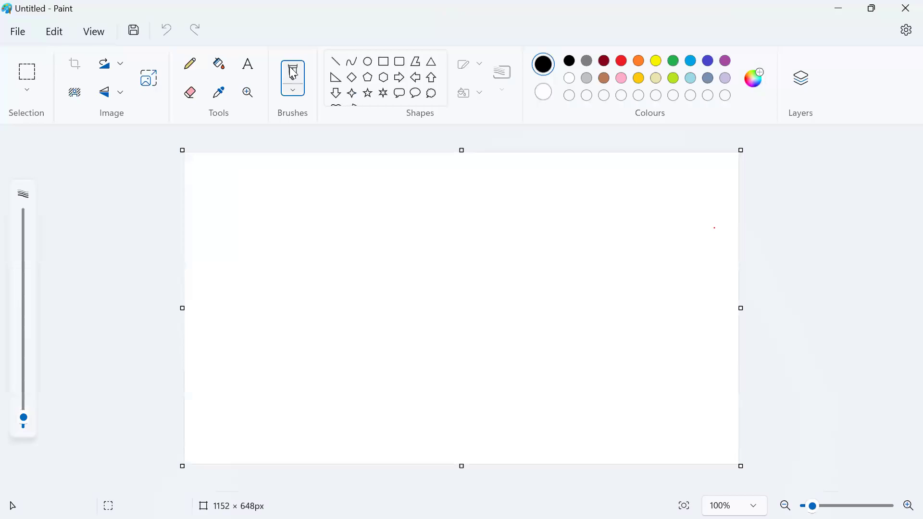
click(399, 61)
drag(211, 235, 317, 303)
drag(596, 230, 701, 294)
drag(406, 163, 504, 215)
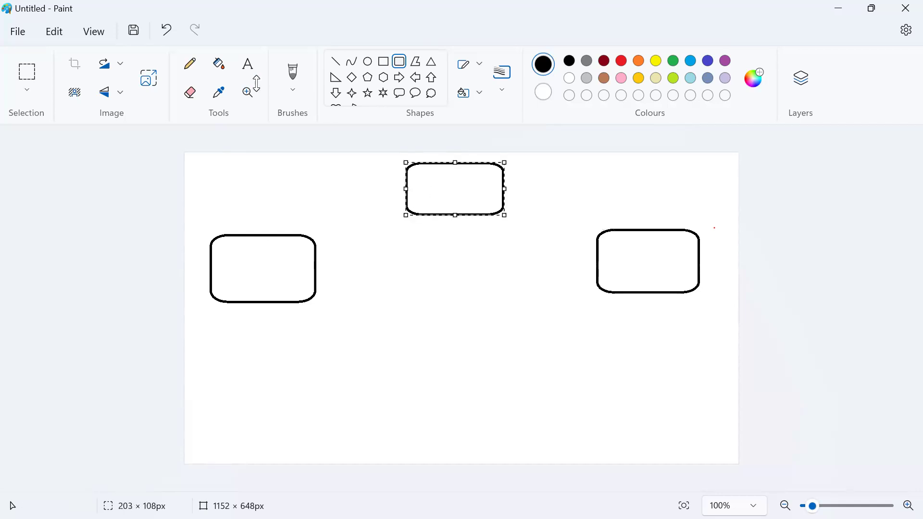
Step: Label the left box "Source", the right box "Model" and the upper middle box "PQE"
click(248, 63)
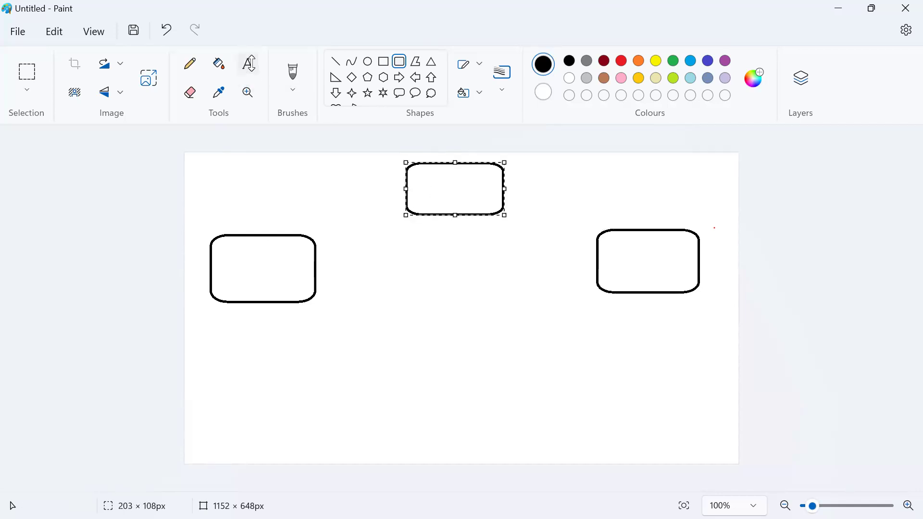
click(224, 250)
drag(225, 250, 291, 285)
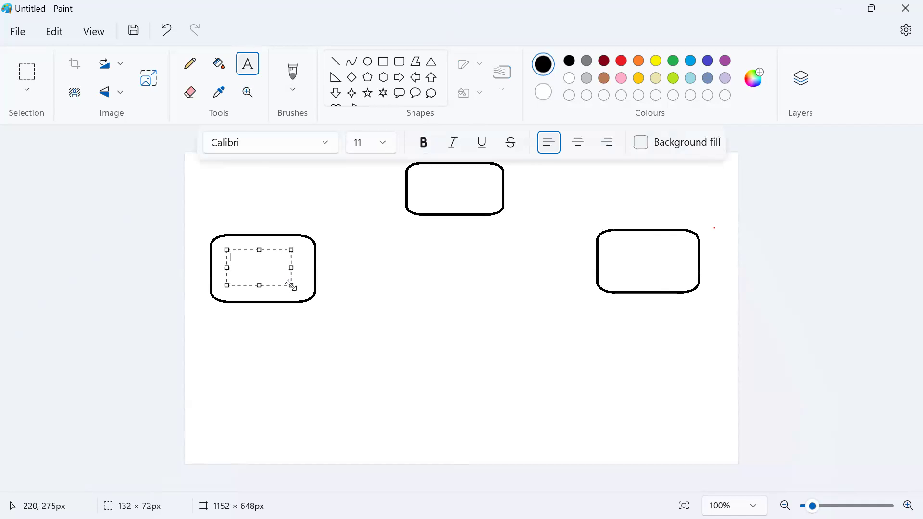
text(Source)
click(416, 339)
drag(607, 245, 676, 276)
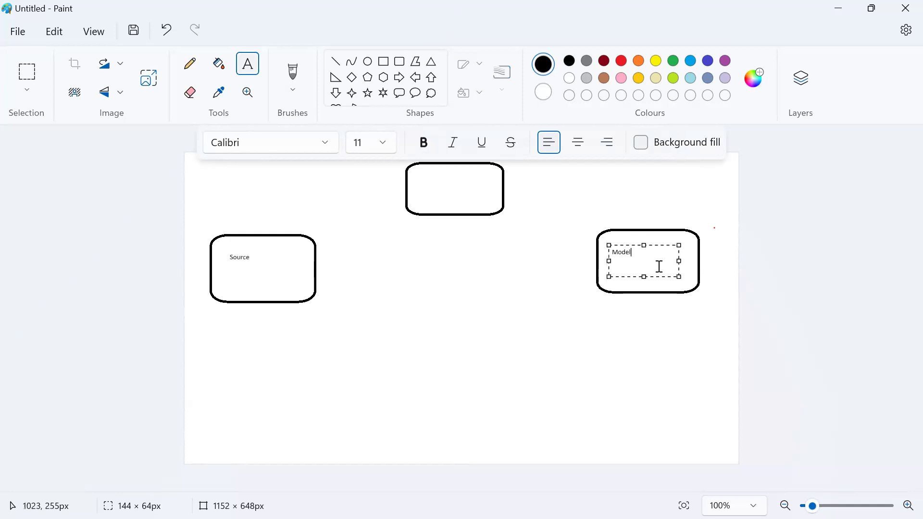
click(476, 251)
drag(432, 176, 488, 198)
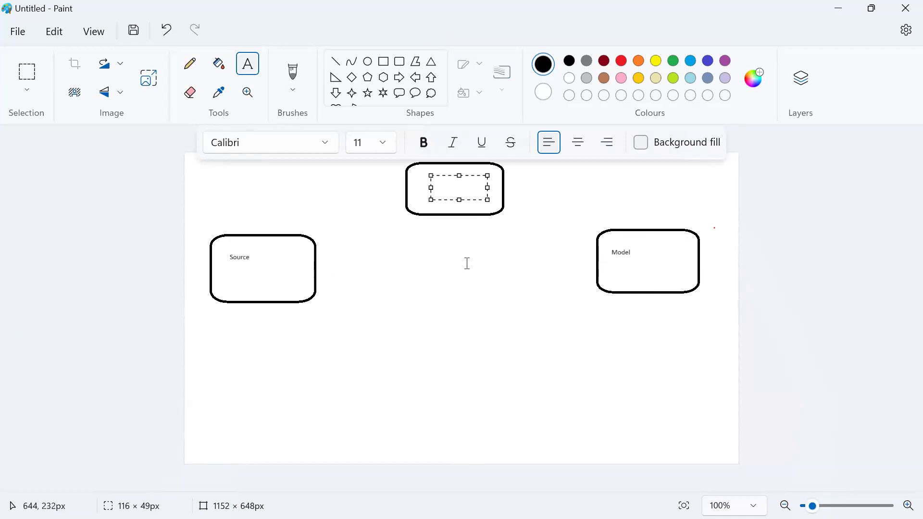
text(PQE)
click(476, 308)
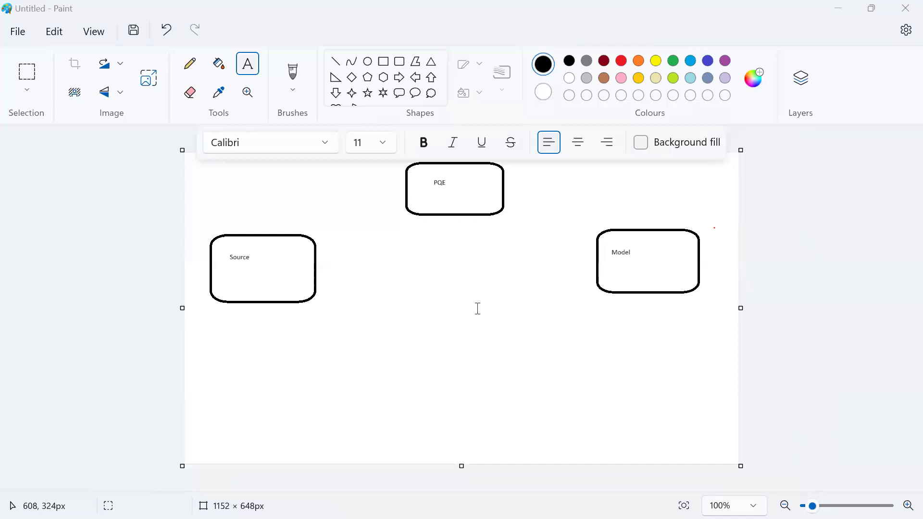
Step: Switch to Power BI Desktop to examine the Load and Transform Data options in the Navigator, and return to Paint
key(alt+Tab)
key(alt+Tab)
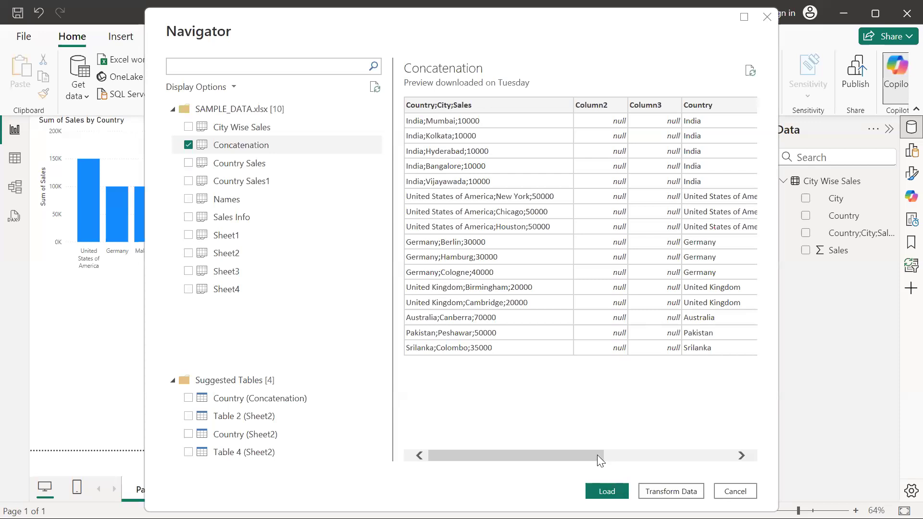
key(alt+Tab)
key(alt+Tab)
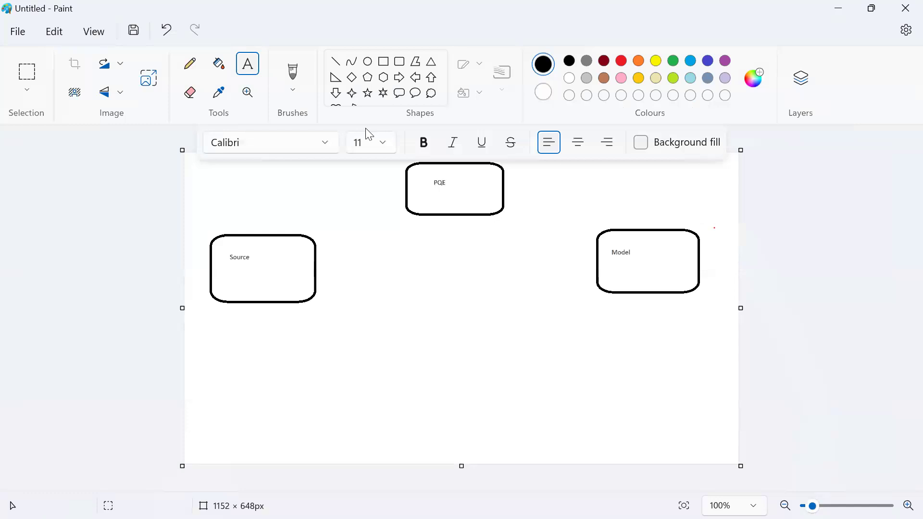
key(alt+Tab)
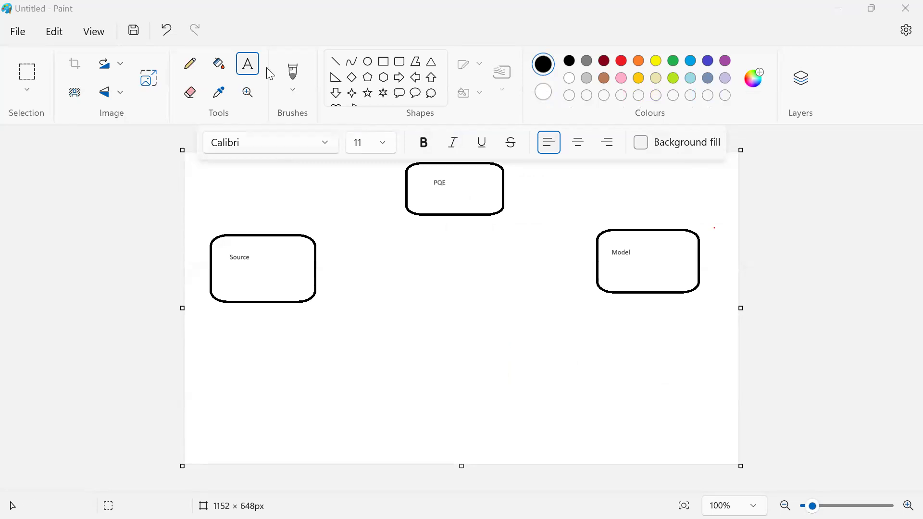
Step: Try a straight line with a pencil arrowhead directly from the Source box to the Model box, and undo it
click(335, 62)
drag(315, 265, 596, 261)
click(191, 65)
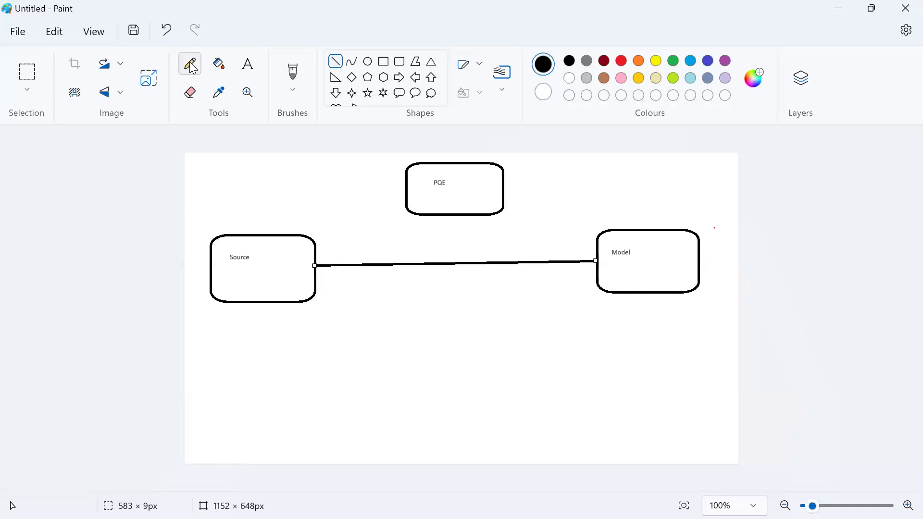
mouse_move(473, 248)
mouse_down()
mouse_move(462, 243)
mouse_move(495, 264)
mouse_move(474, 291)
mouse_up()
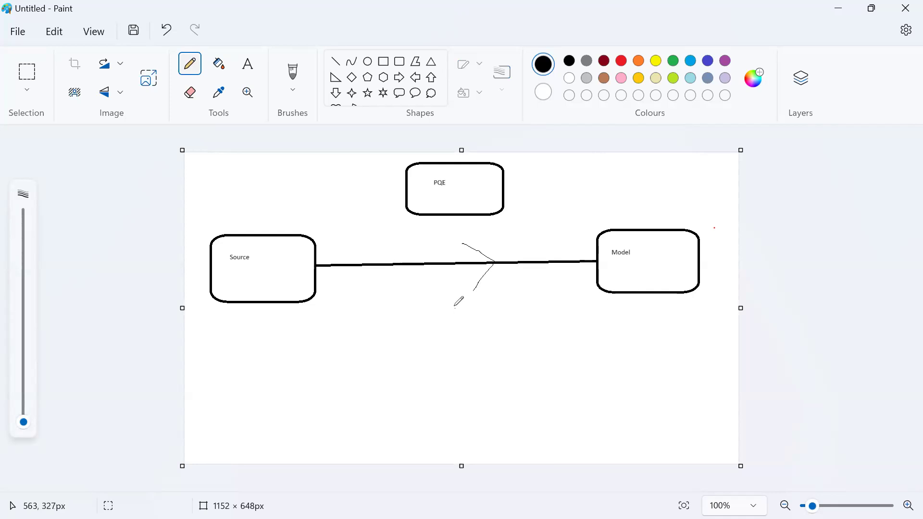
key(ctrl+z)
key(ctrl+z)
Step: Connect Source to PQE and PQE to Model with straight lines, and pencil an arrowhead on each
click(336, 61)
drag(314, 240, 406, 208)
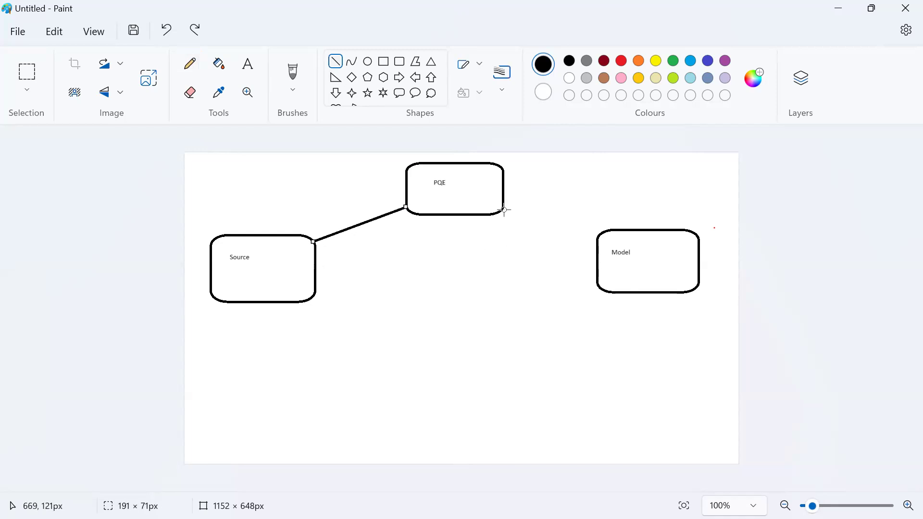
drag(502, 209, 595, 238)
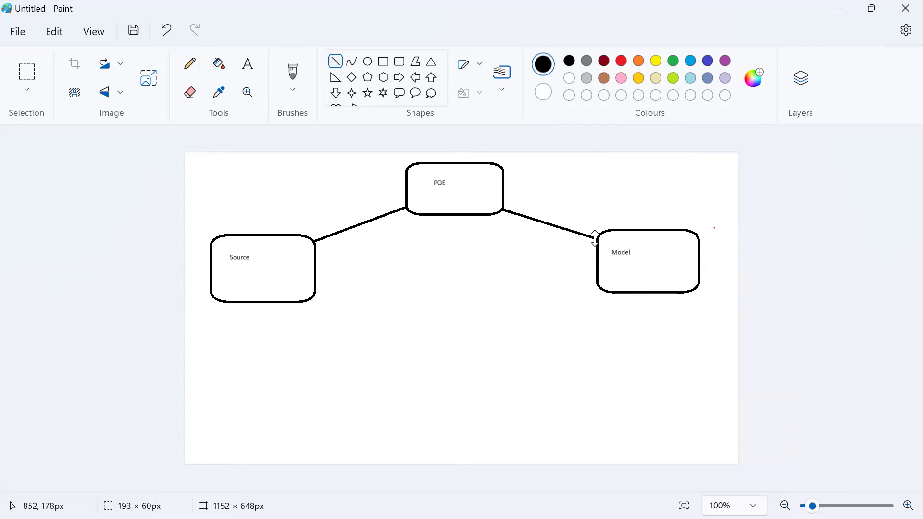
click(190, 64)
mouse_move(352, 206)
mouse_down()
mouse_move(381, 214)
mouse_move(370, 246)
mouse_up()
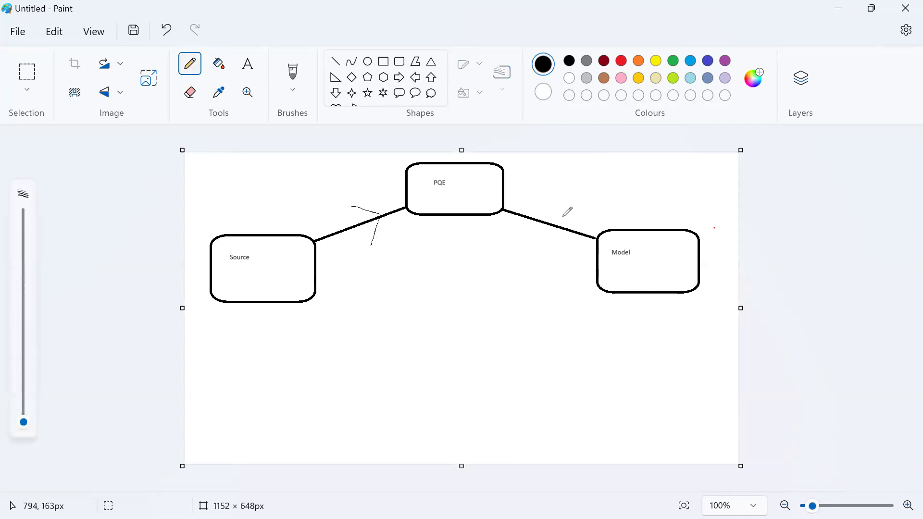
mouse_move(552, 204)
mouse_down()
mouse_move(562, 227)
mouse_move(539, 255)
mouse_up()
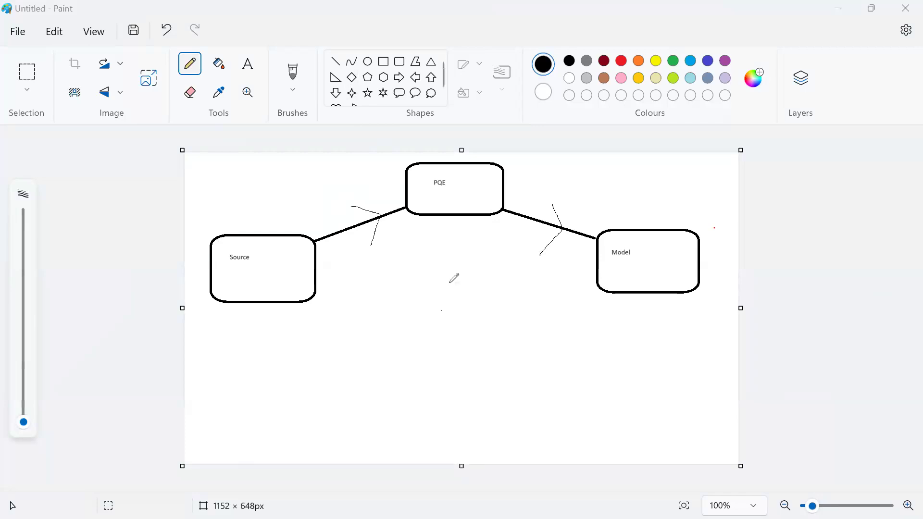
Step: Switch to Power BI Desktop to view the Concatenation preview in the Navigator, and return to Paint
key(alt+Tab)
key(alt+Tab)
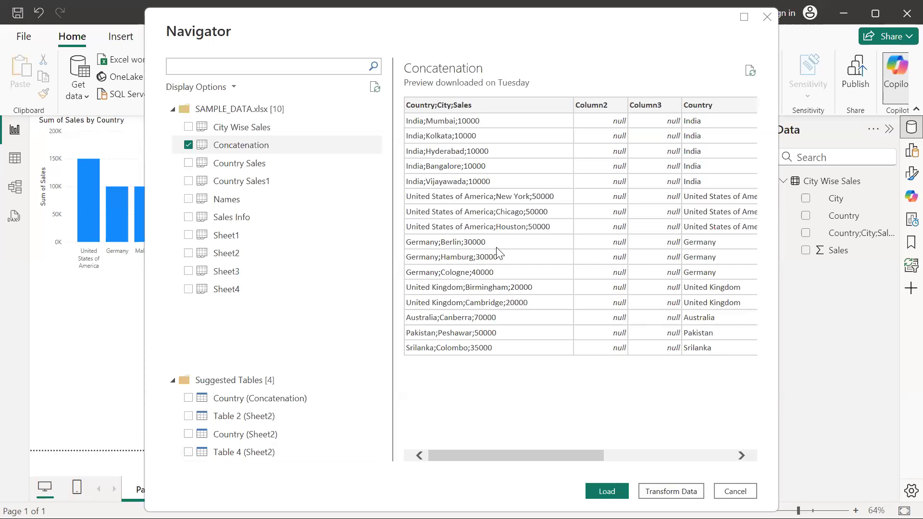
key(alt+Tab)
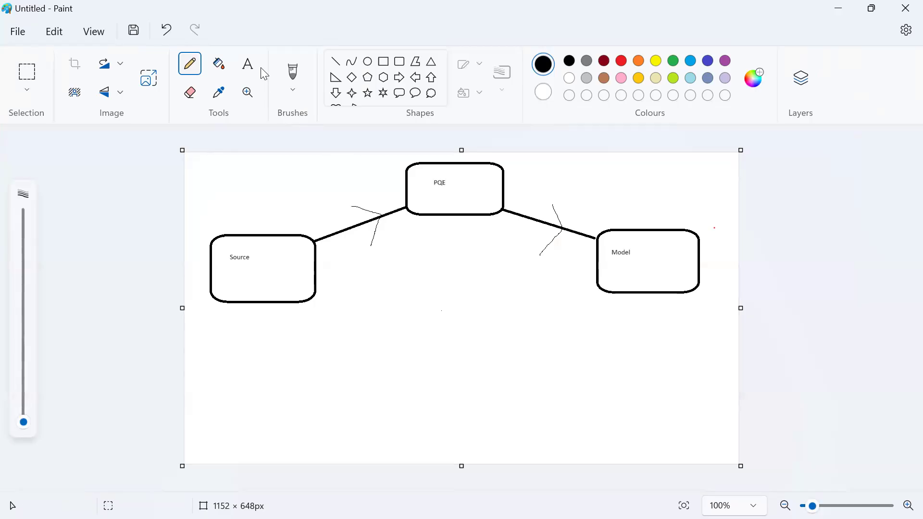
Step: Draw a second line from the top of the Source box to the PQE box and pencil an arrowhead on it
click(335, 61)
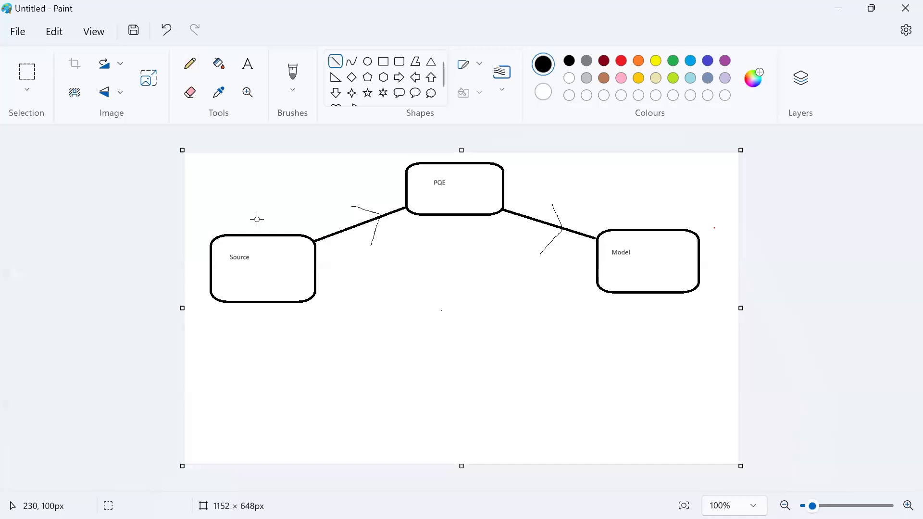
drag(231, 234, 257, 218)
drag(345, 178, 406, 171)
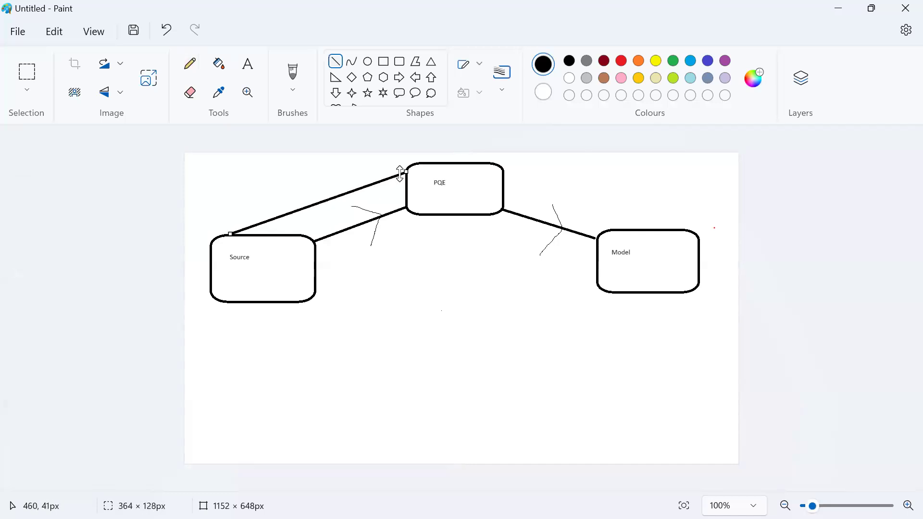
click(191, 65)
mouse_move(291, 192)
mouse_down()
mouse_move(320, 203)
mouse_move(321, 225)
mouse_up()
Step: Revisit the Load option for the Concatenation sheet in Power BI Desktop's Navigator, and return to the Paint diagram
key(alt+Tab)
key(alt+Tab)
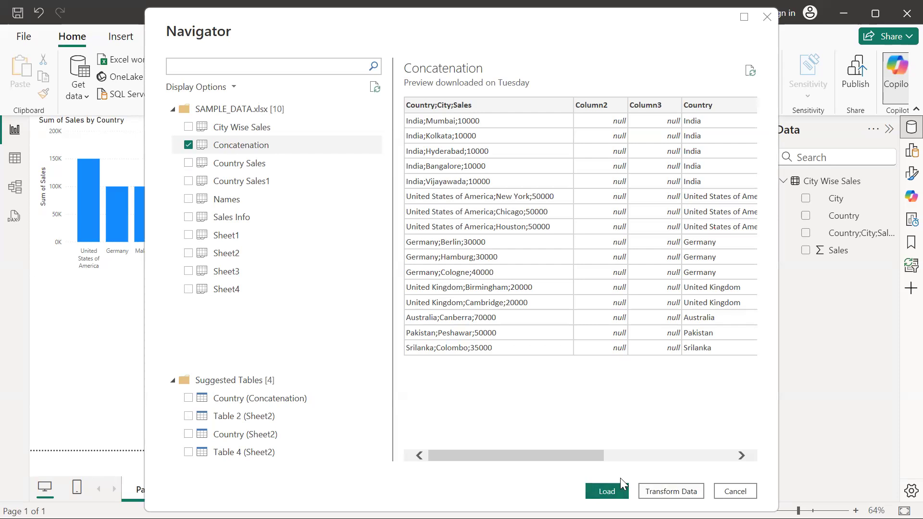
key(alt+Tab)
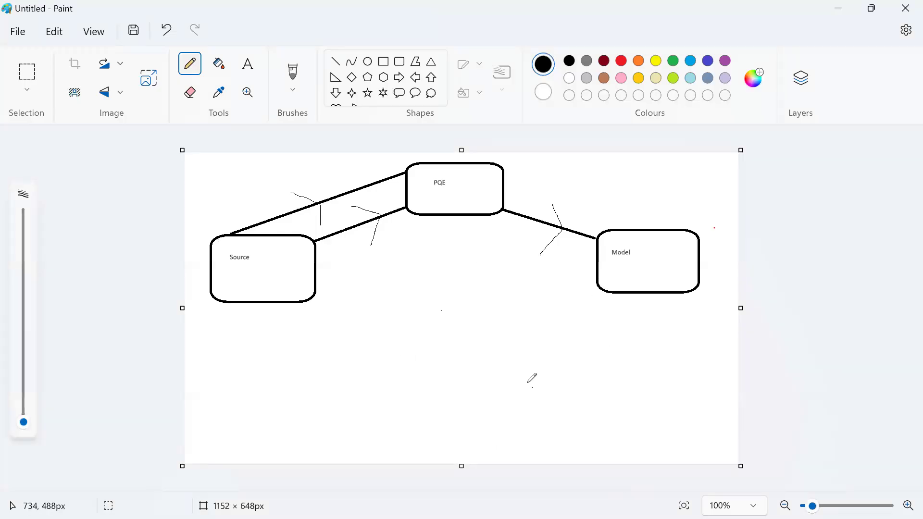
Step: Switch to the Power Query Editor, restore it to a smaller window, narrow it, and place it over the Power BI Desktop report
key(alt+Tab)
key(alt+Tab)
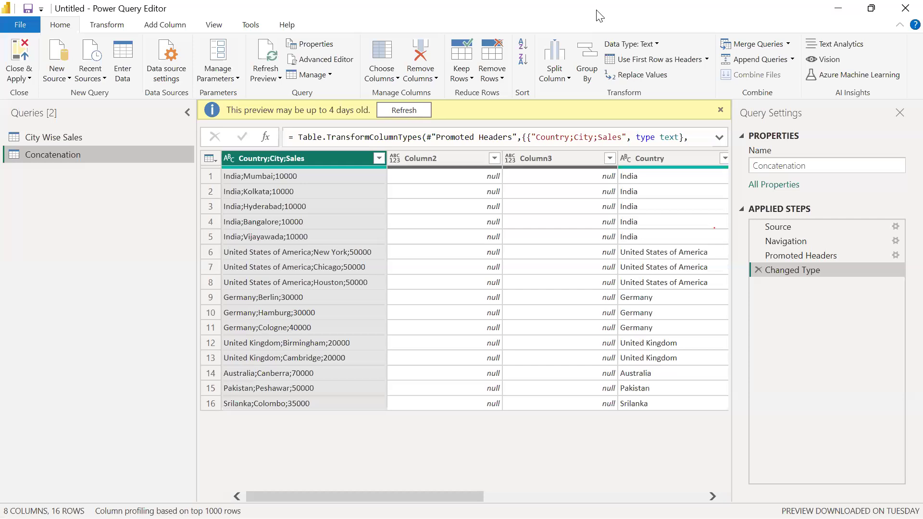
key(super+Down)
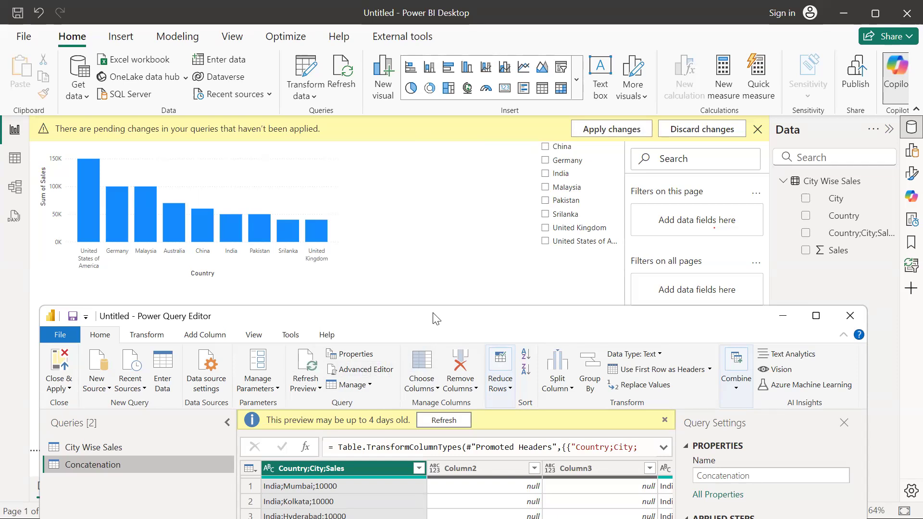
drag(436, 319, 444, 311)
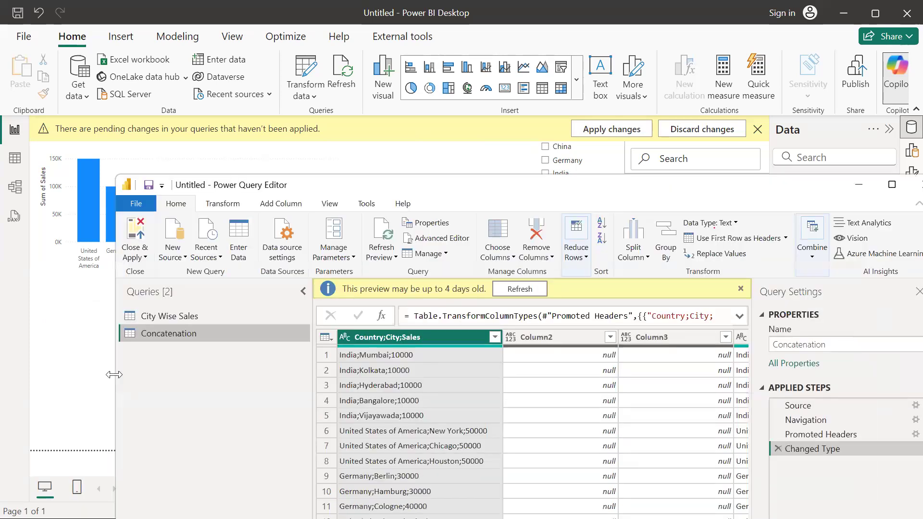
drag(114, 374, 209, 374)
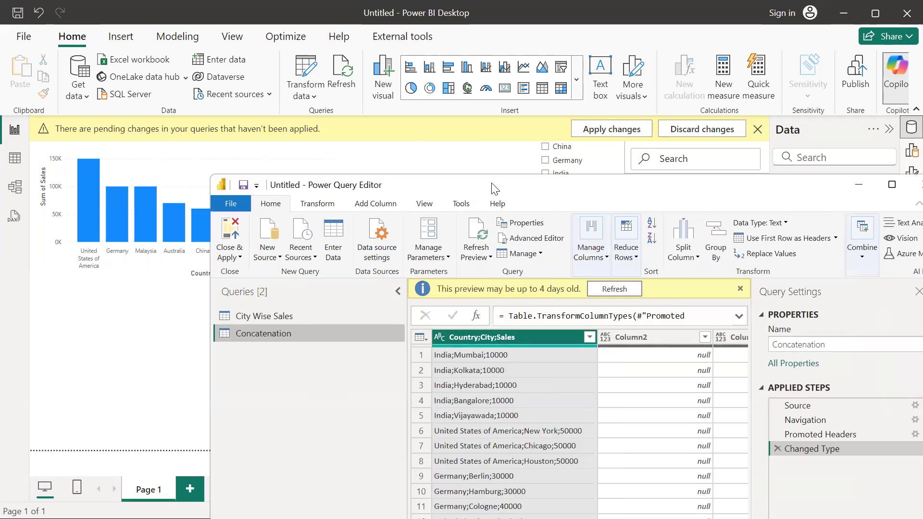
drag(491, 186, 302, 153)
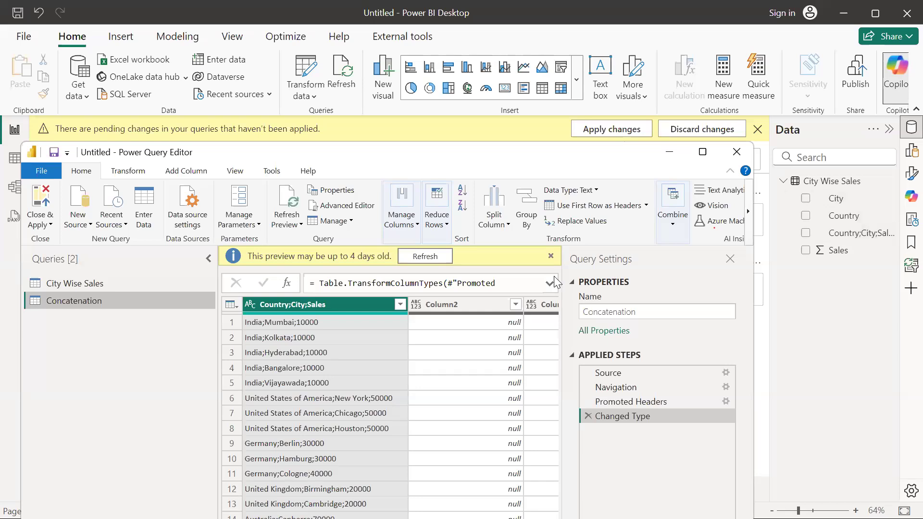
Step: Compare the Paint diagram with the Power Query Editor and Power BI Desktop windows, and return to Paint
key(alt+Tab)
key(alt+Tab)
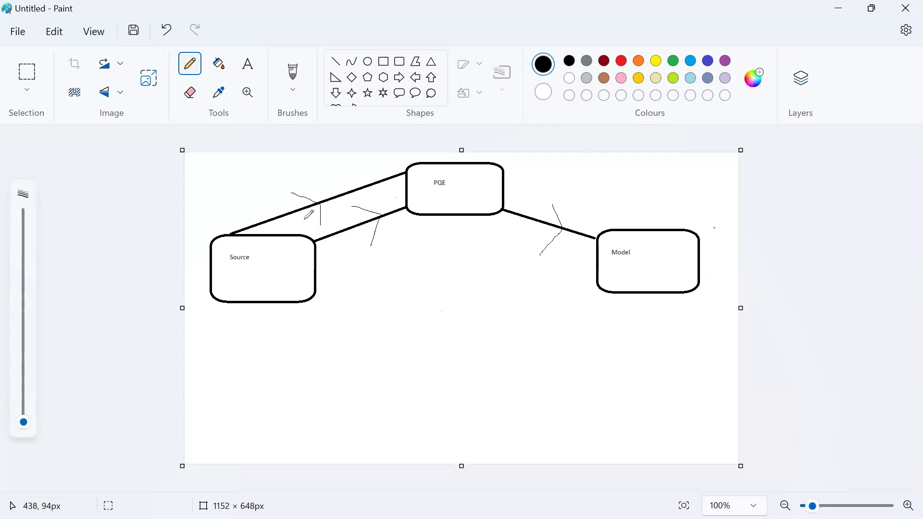
key(alt+Tab)
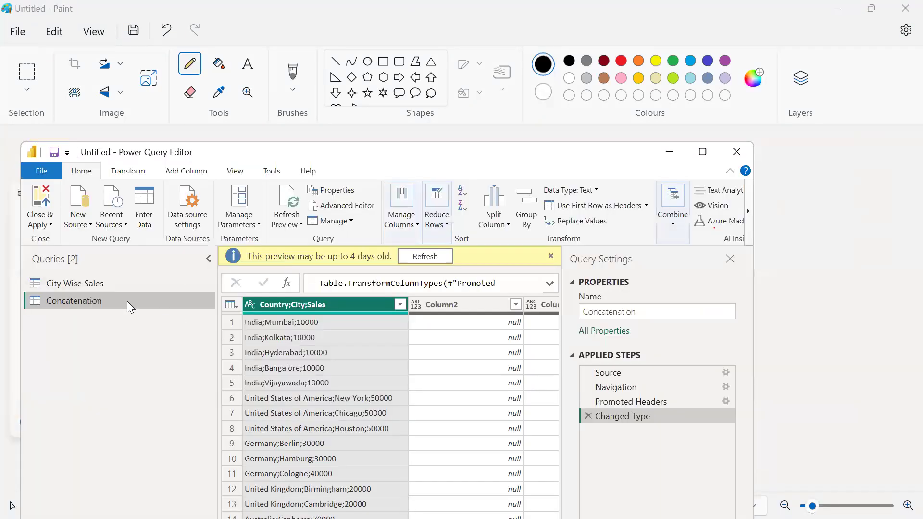
key(alt+Tab)
key(alt+Tab)
key(alt+Tab)
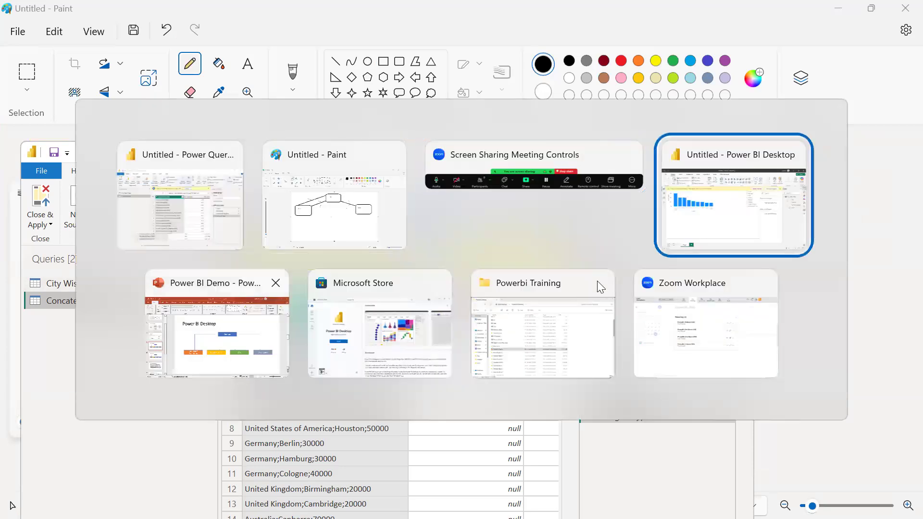
key(alt+Tab)
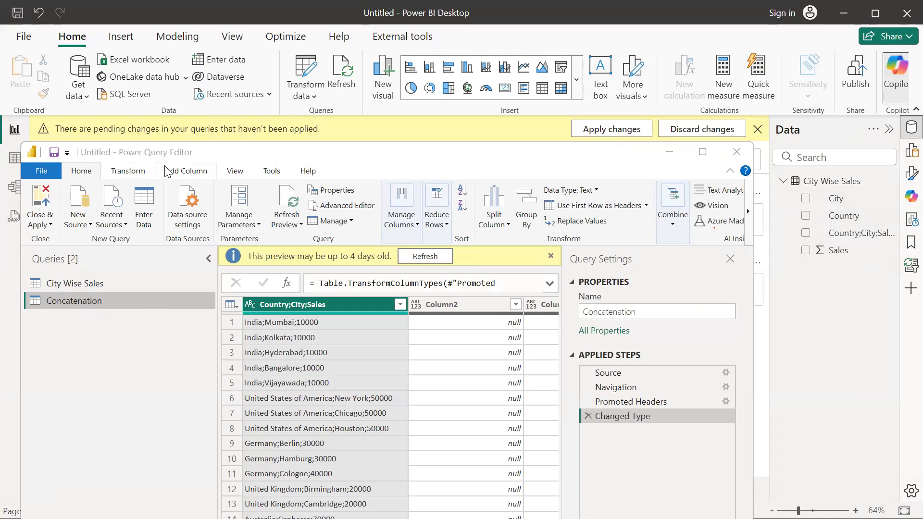
key(alt+Tab)
key(alt+Tab)
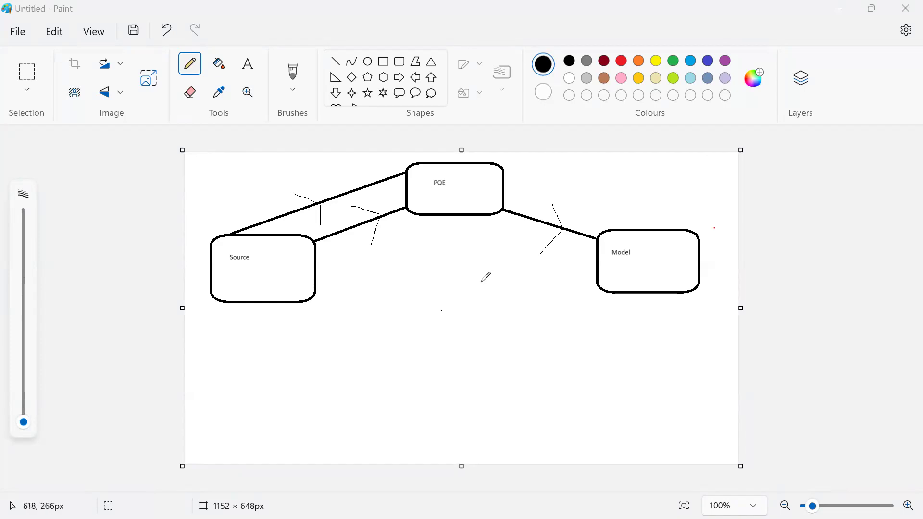
Step: Switch from Paint to Power BI Desktop to view its pending query changes, and bring the Power Query Editor back in front
click(407, 250)
click(326, 245)
key(alt+Tab)
key(alt+Tab)
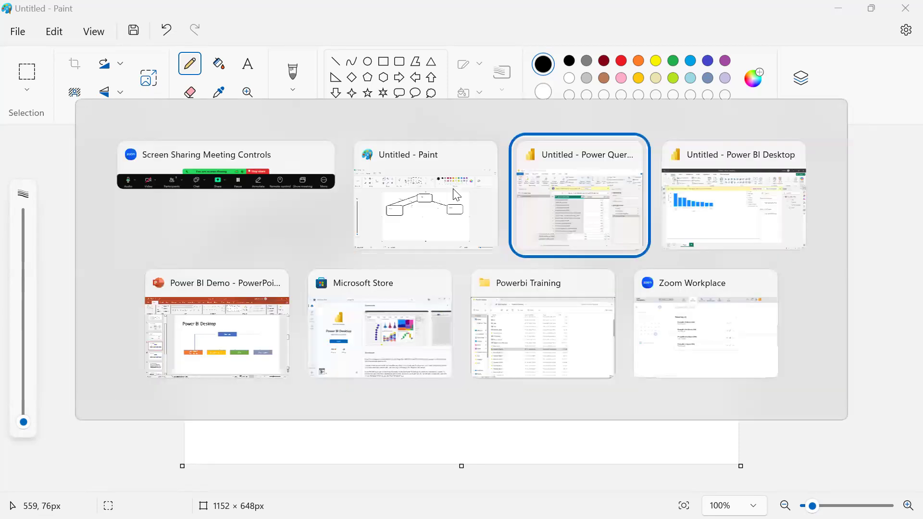
key(alt+Tab)
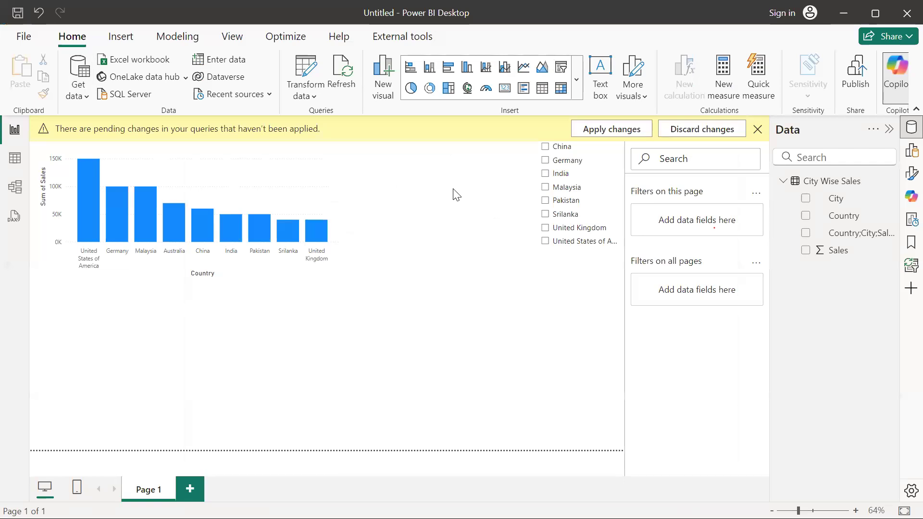
key(alt+Tab)
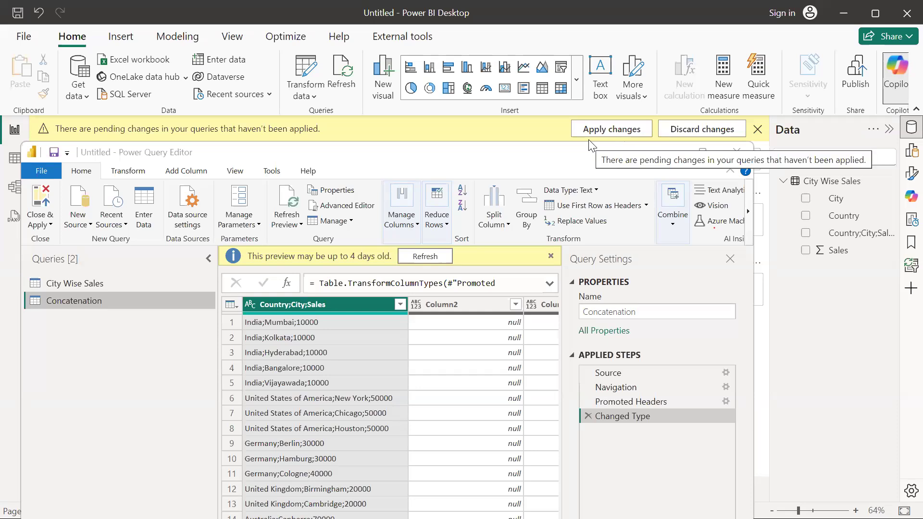
Step: Start saving the report from the maximized Power Query Editor, and copy the file name Powerbi_Batch44 from the Powerbi Training folder in File Explorer
double_click(259, 144)
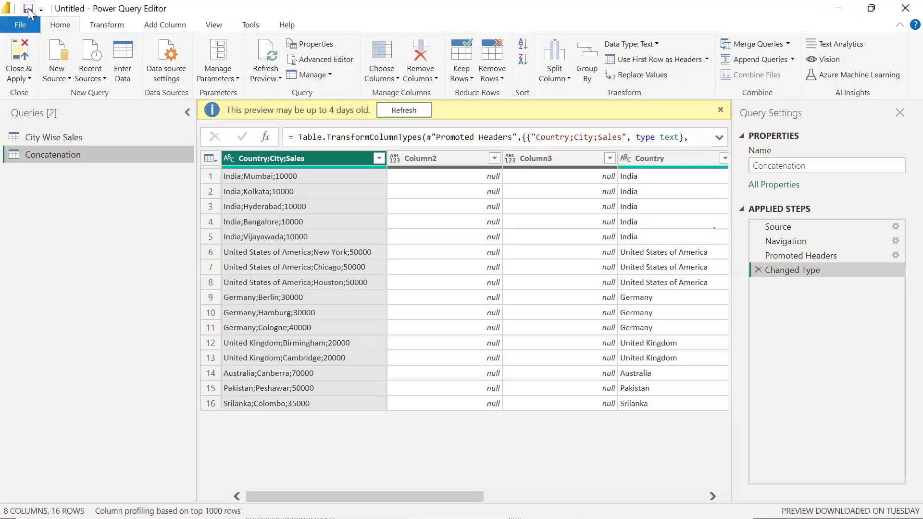
click(28, 10)
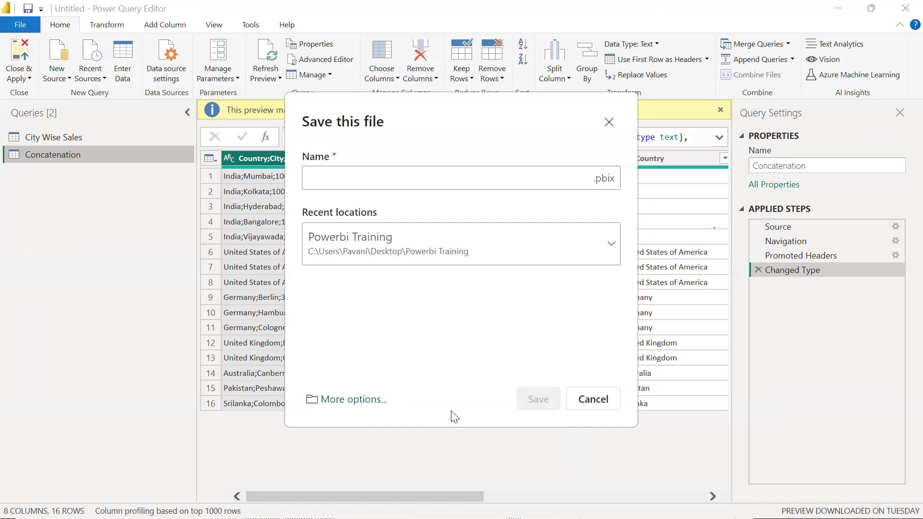
key(alt+Tab)
key(alt+Tab)
key(alt+Tab)
key(alt+Tab)
key(alt+Tab)
key(alt+Tab)
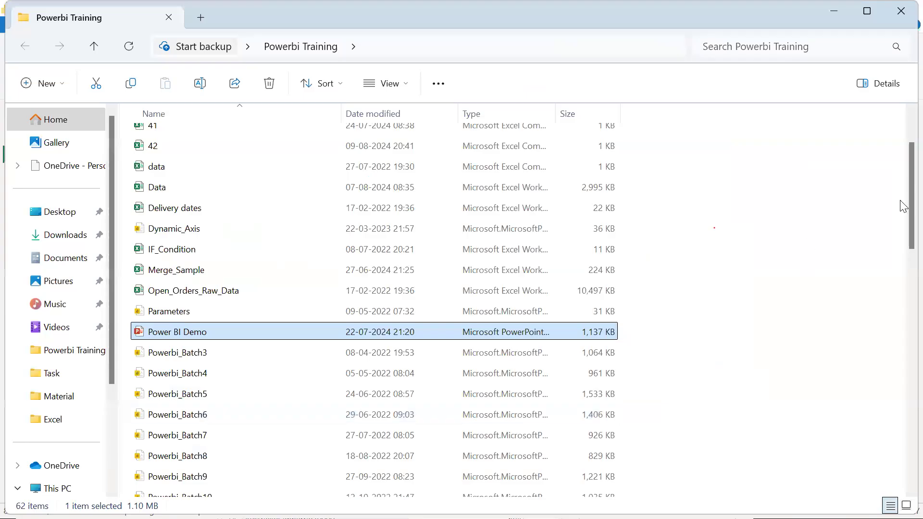
scroll(902, 385, down, 3)
scroll(903, 385, down, 10)
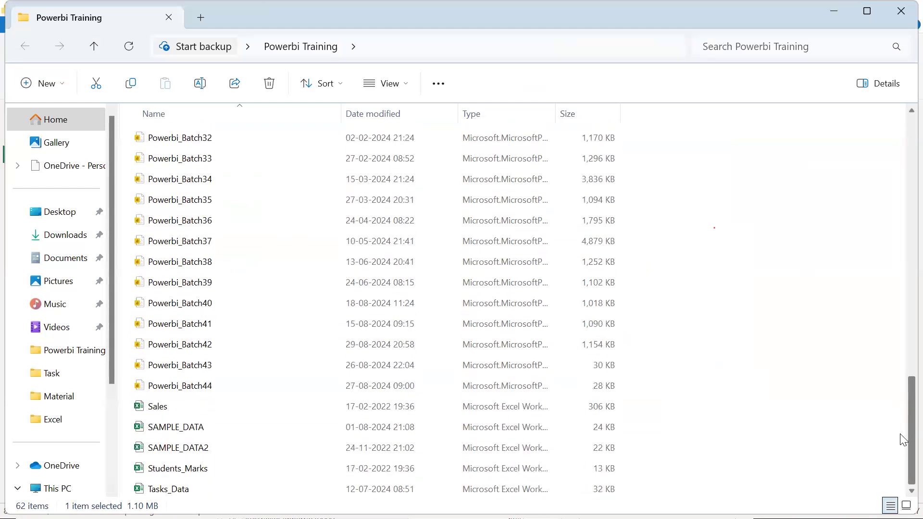
click(228, 387)
click(227, 383)
key(ctrl+c)
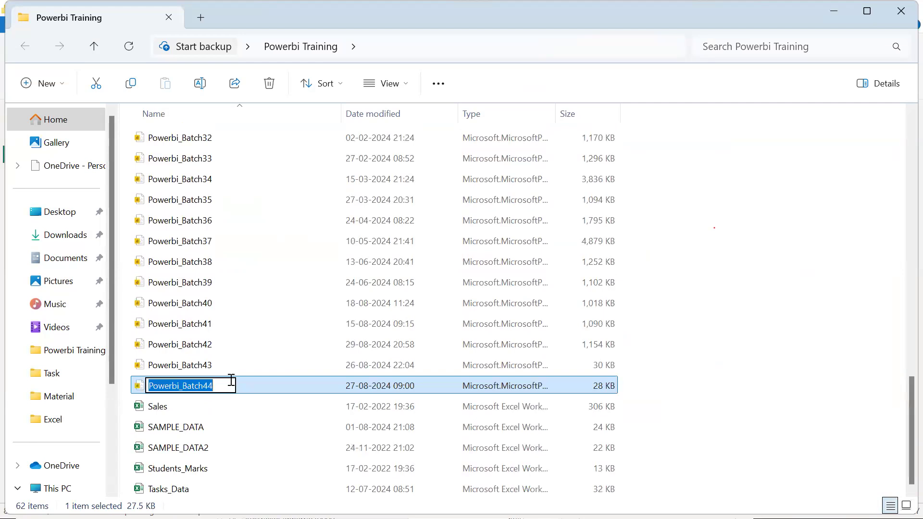
click(661, 368)
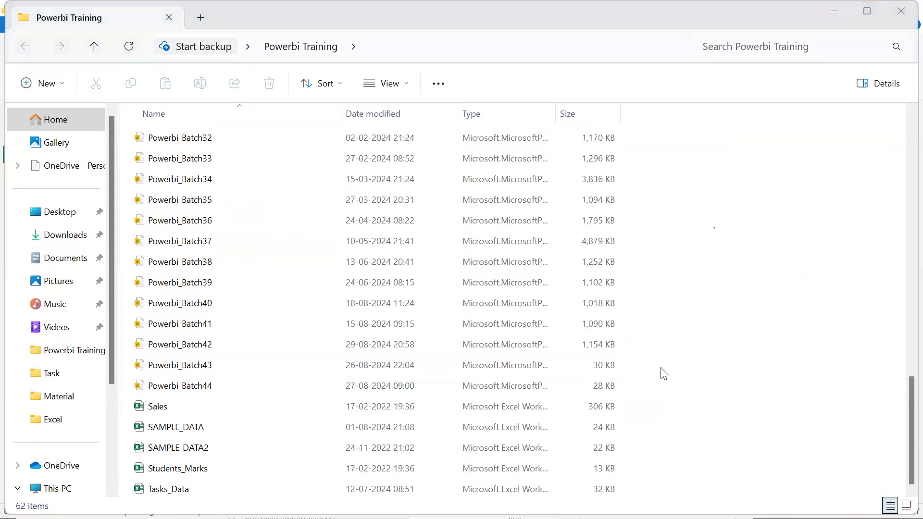
Step: Save the report as Powerbi_Batch44 in the Powerbi Training folder, overwriting the existing file and choosing to apply the pending query changes later
key(alt+Tab)
key(alt+Tab)
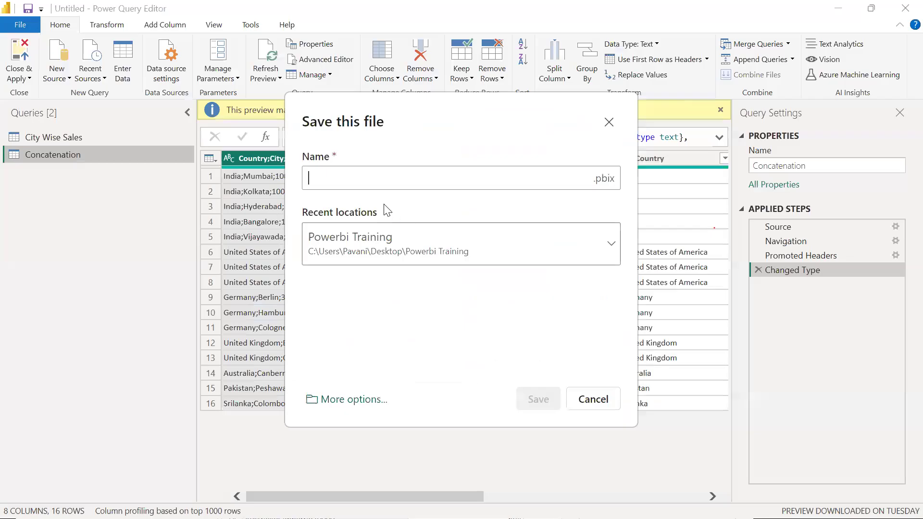
key(ctrl+v)
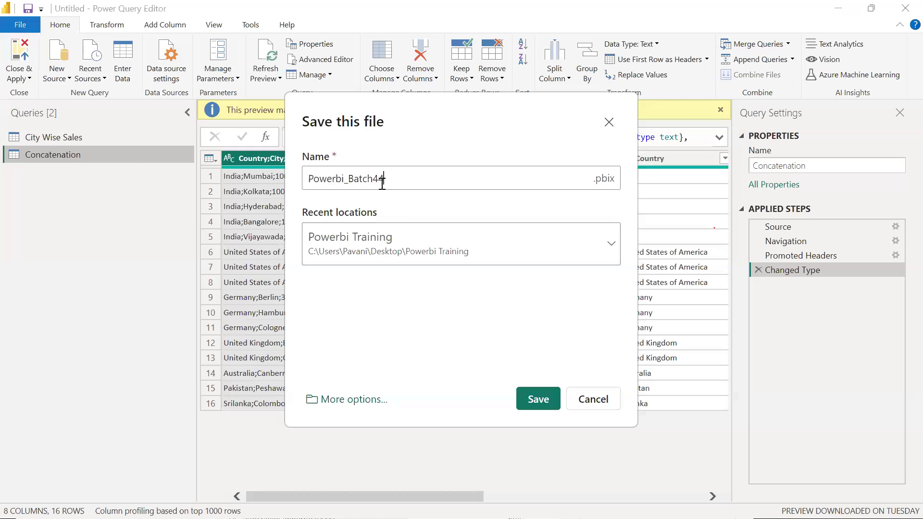
click(540, 398)
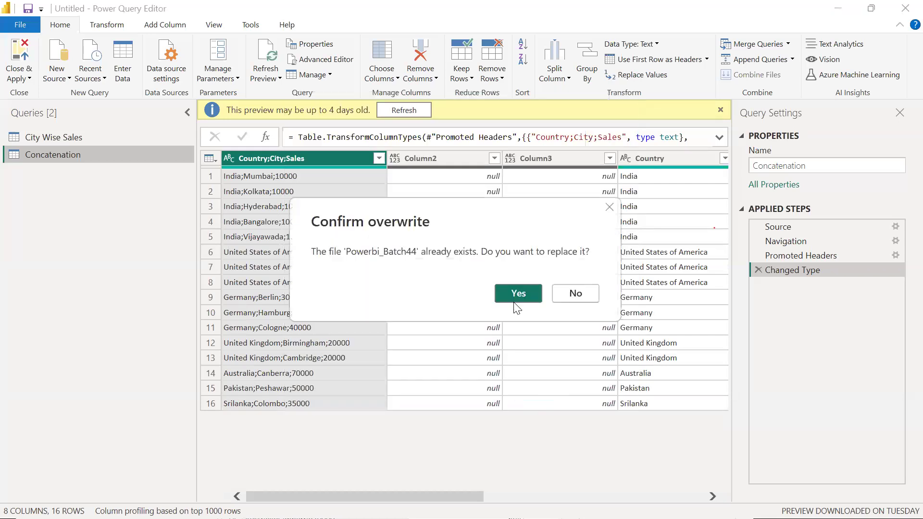
click(516, 294)
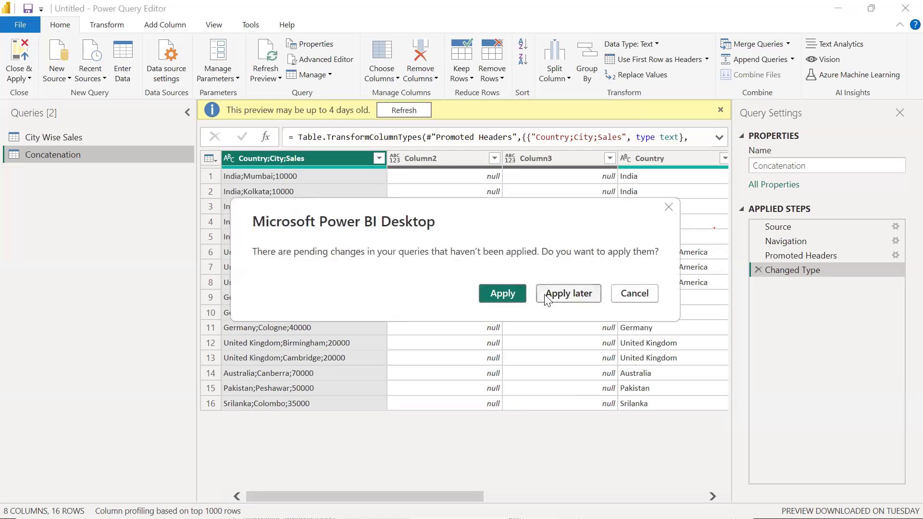
click(559, 298)
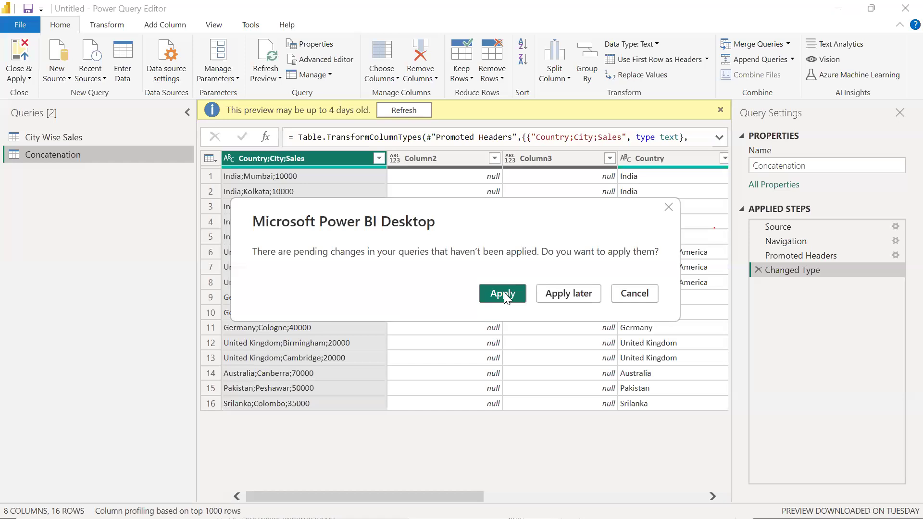
click(570, 294)
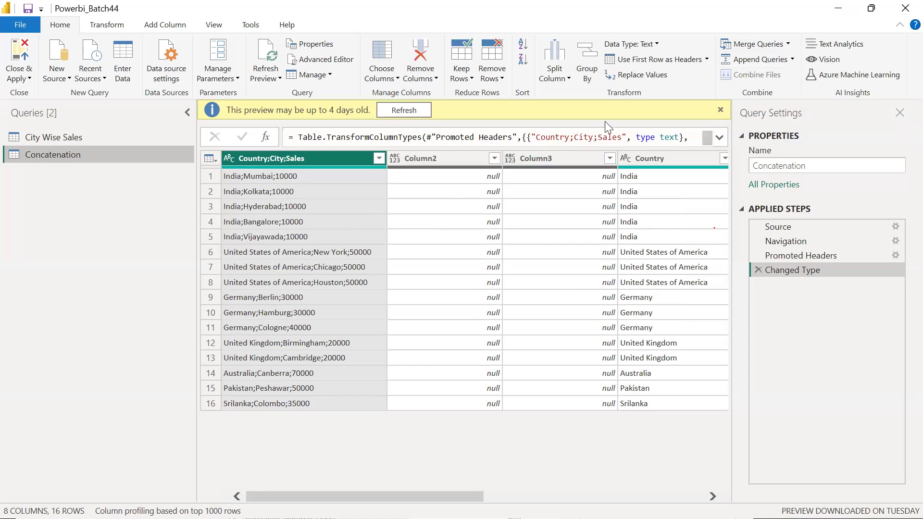
Step: Close the Power Query Editor without applying the changes, and reopen it from Power BI Desktop with Transform data
click(902, 15)
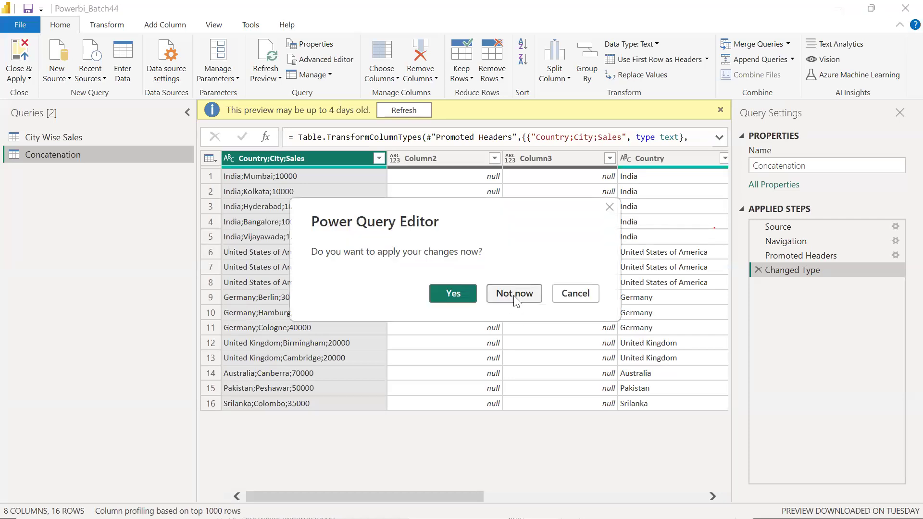
click(511, 294)
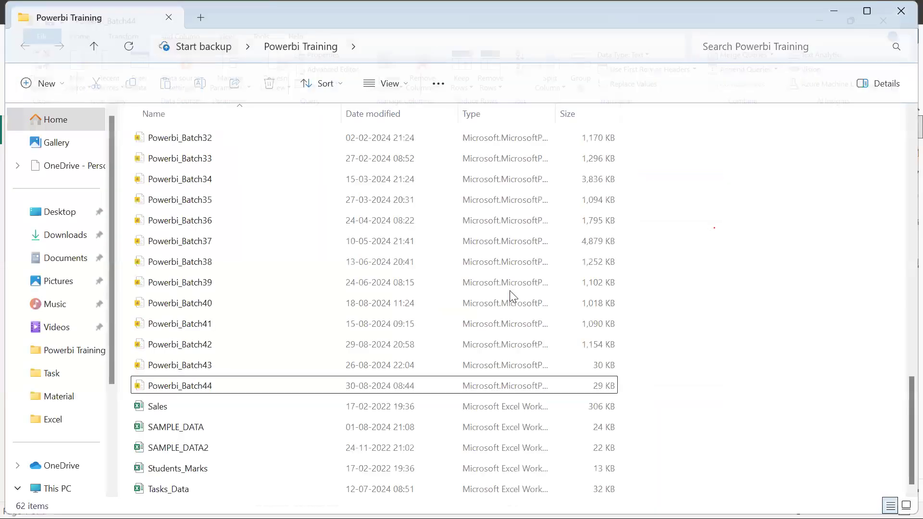
key(alt+Tab)
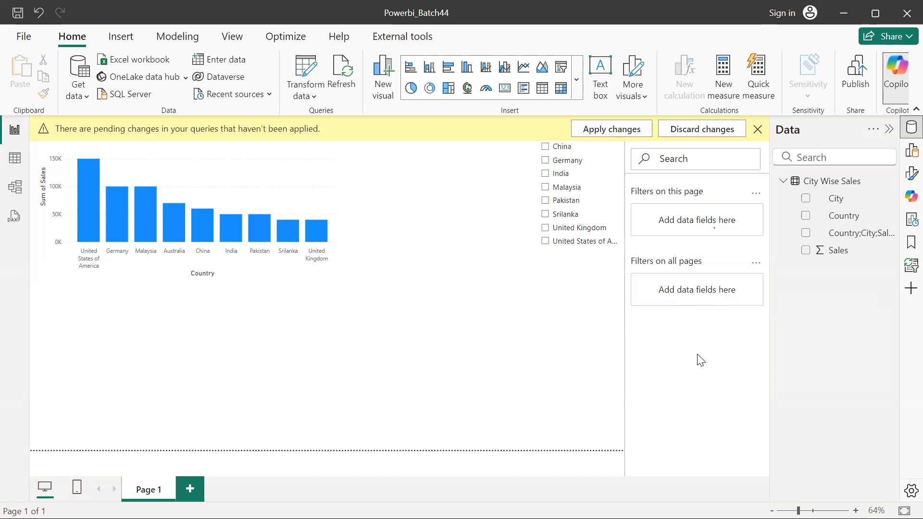
click(303, 70)
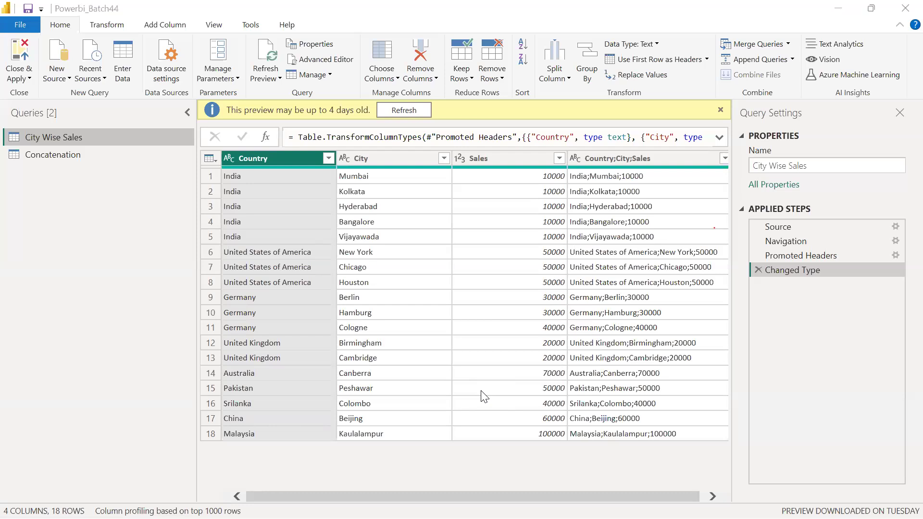
Step: Switch to Paint, draw a line about 377 × 117 px from the top of Model to PQE, and pencil an arrowhead towards PQE
key(alt+Tab)
key(alt+Tab)
key(alt+Tab)
key(alt+Tab)
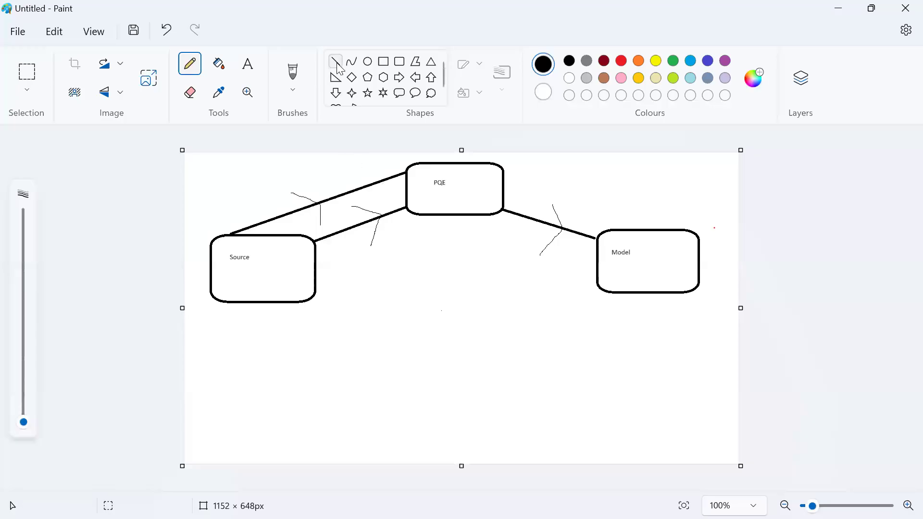
click(335, 61)
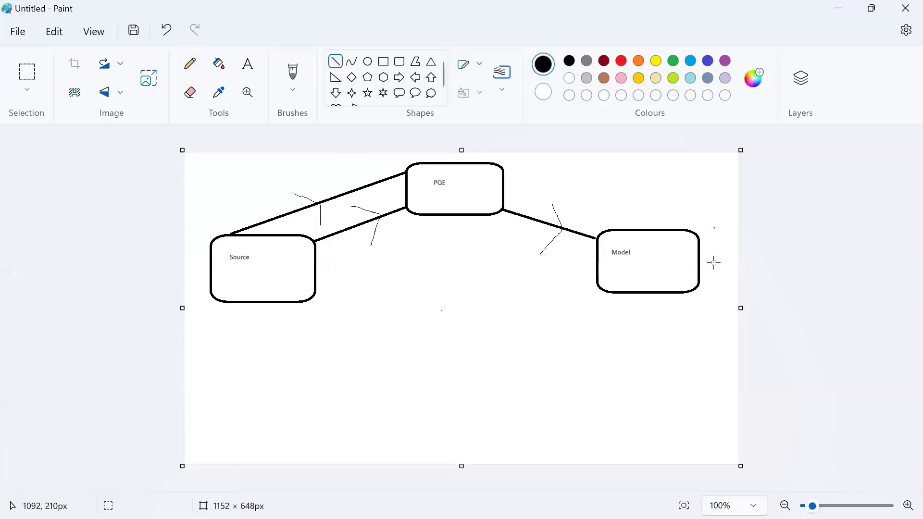
drag(687, 230, 505, 174)
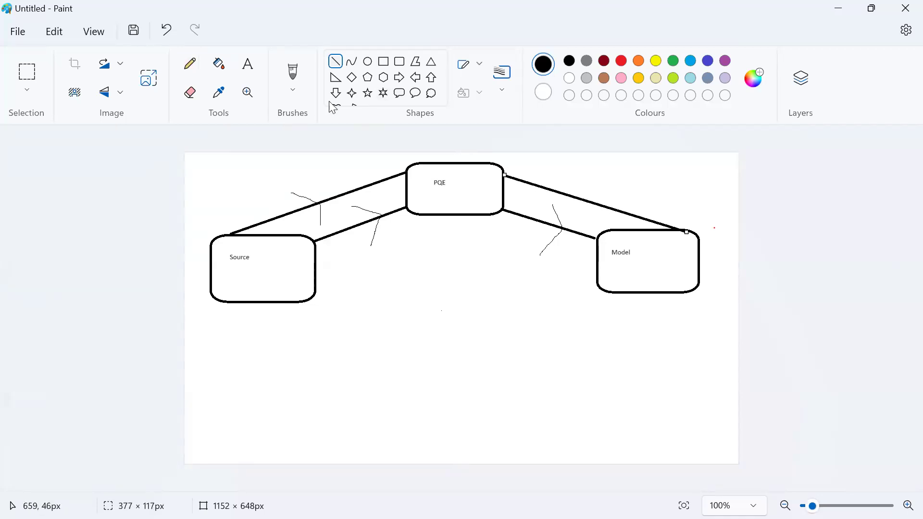
click(190, 71)
mouse_move(613, 183)
mouse_down()
mouse_move(565, 194)
mouse_move(585, 214)
mouse_up()
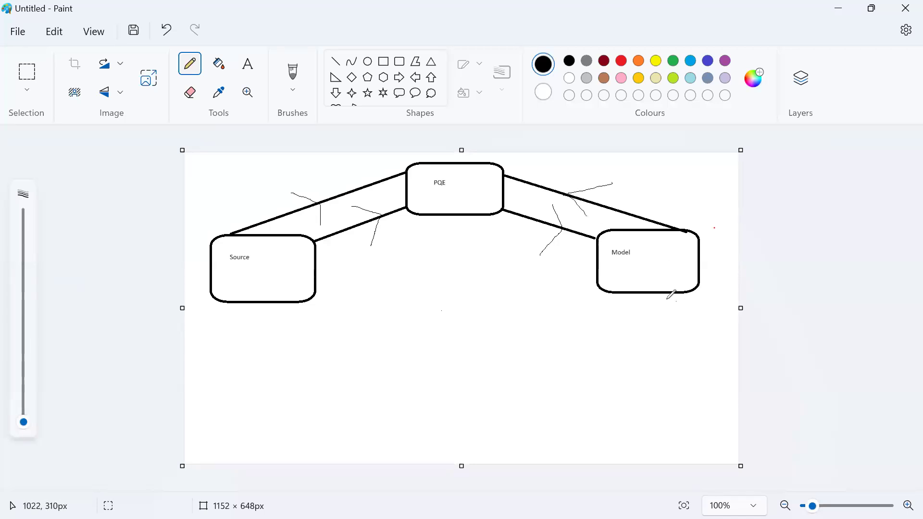
Step: Draw a line about 265 × 129 px from the bottom of PQE to Model, and pencil an arrowhead towards Model
click(335, 61)
drag(466, 216, 593, 279)
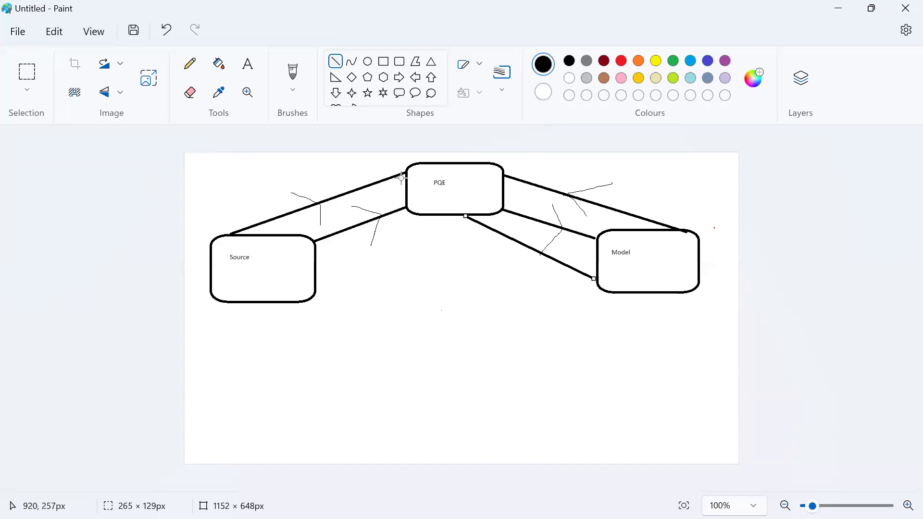
click(190, 70)
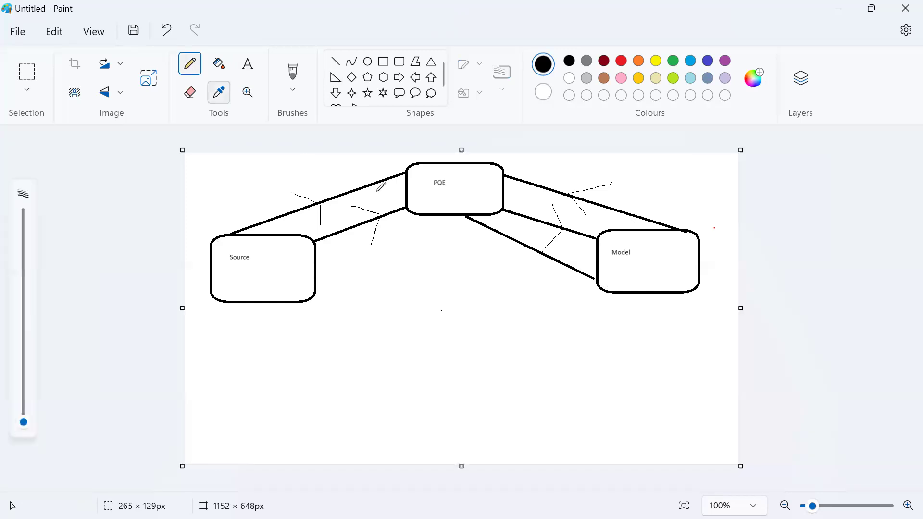
drag(517, 231, 528, 247)
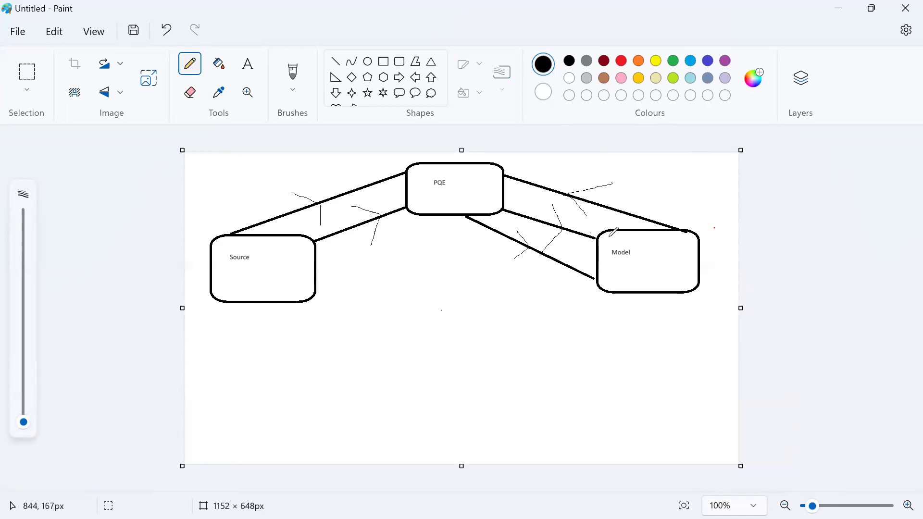
click(603, 253)
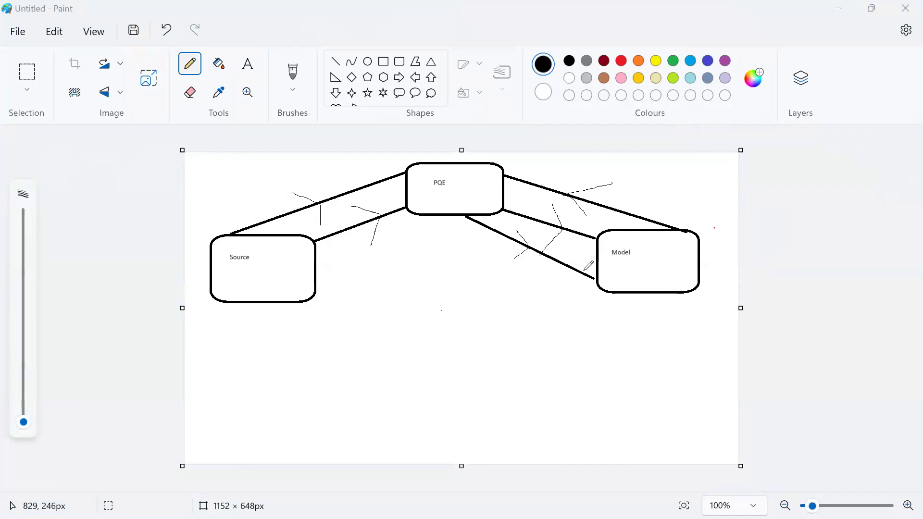
Step: Switch to the Power Query Editor and view the data type options for the City and Sales columns of City Wise Sales
key(alt+Tab)
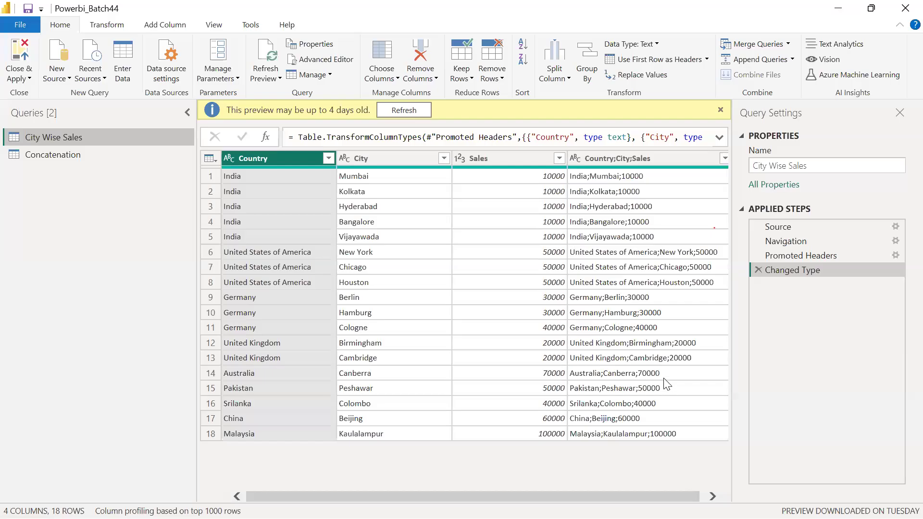
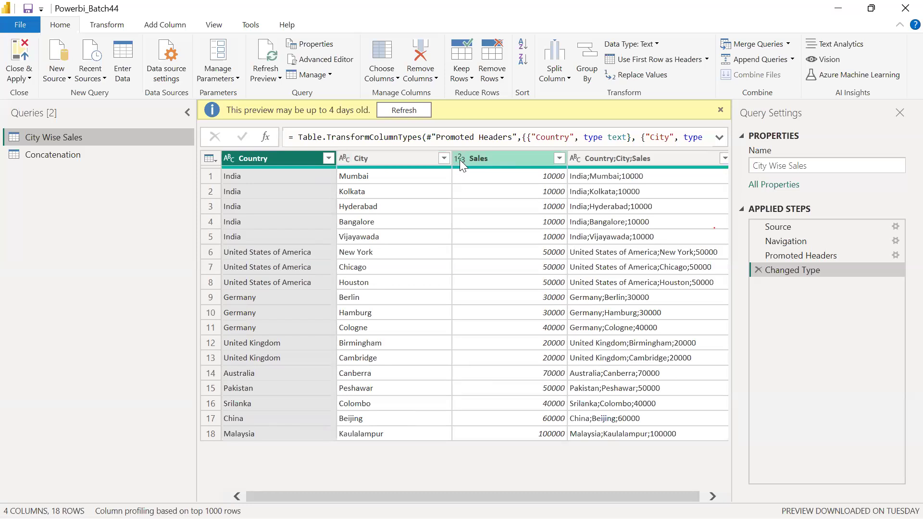
click(344, 159)
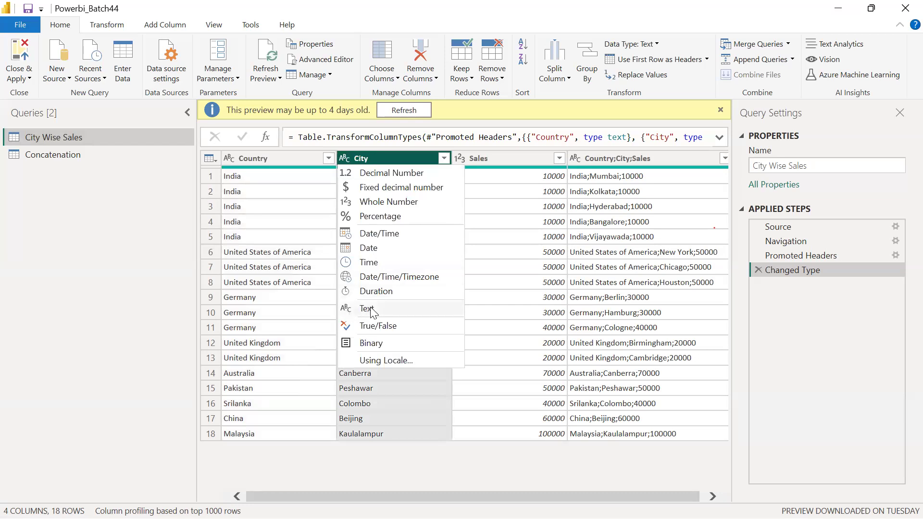
click(461, 157)
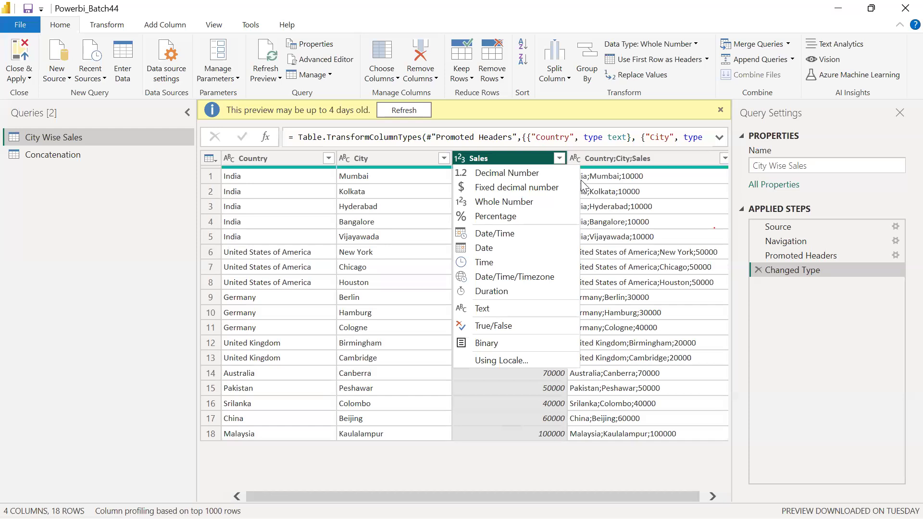
click(596, 193)
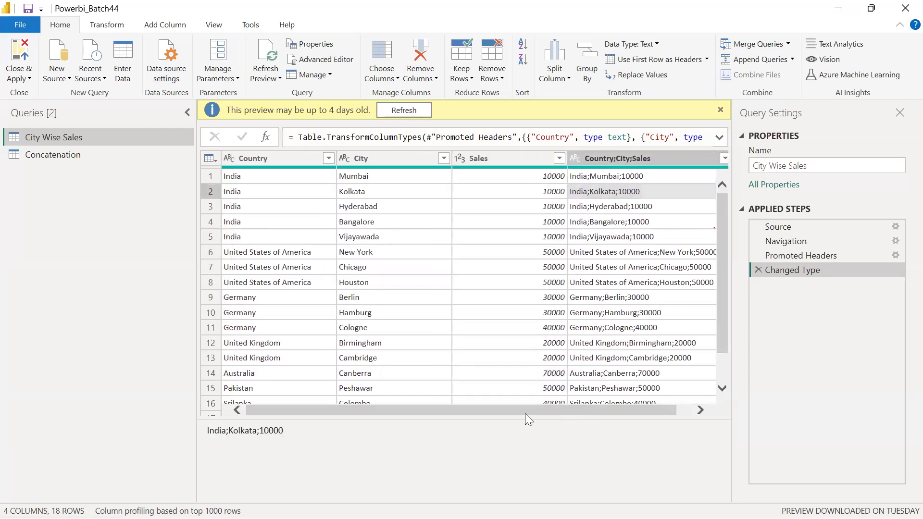
Step: Change the Sales column's data type to Text within the existing Changed Type step
click(485, 159)
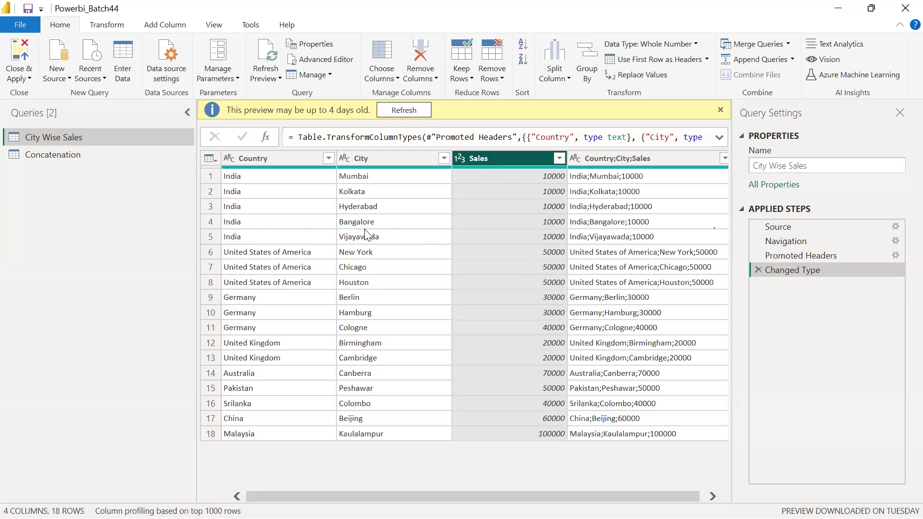
click(457, 157)
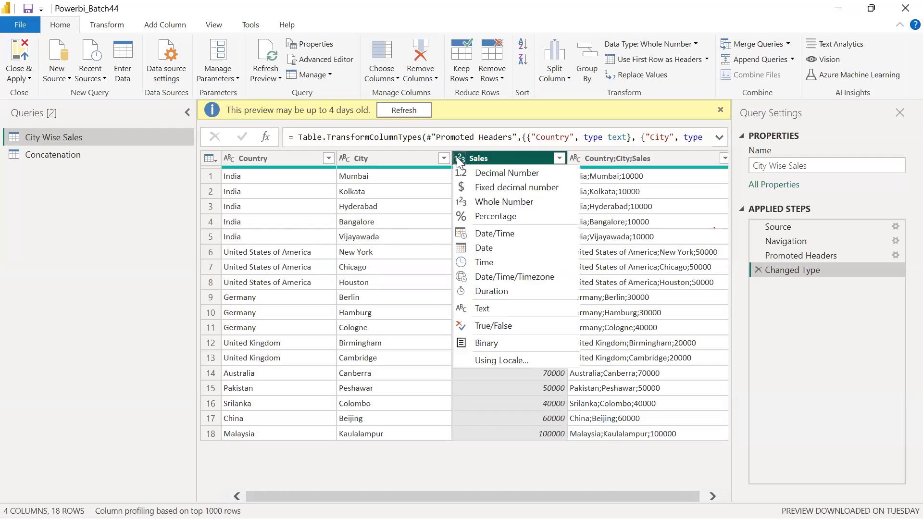
click(488, 310)
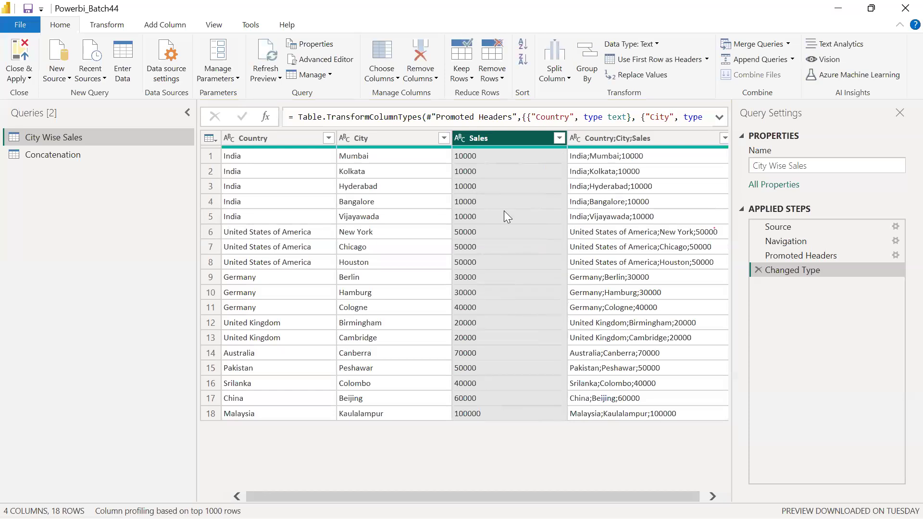
Step: Change the City column's data type to Whole Number, replacing the current conversion
click(343, 139)
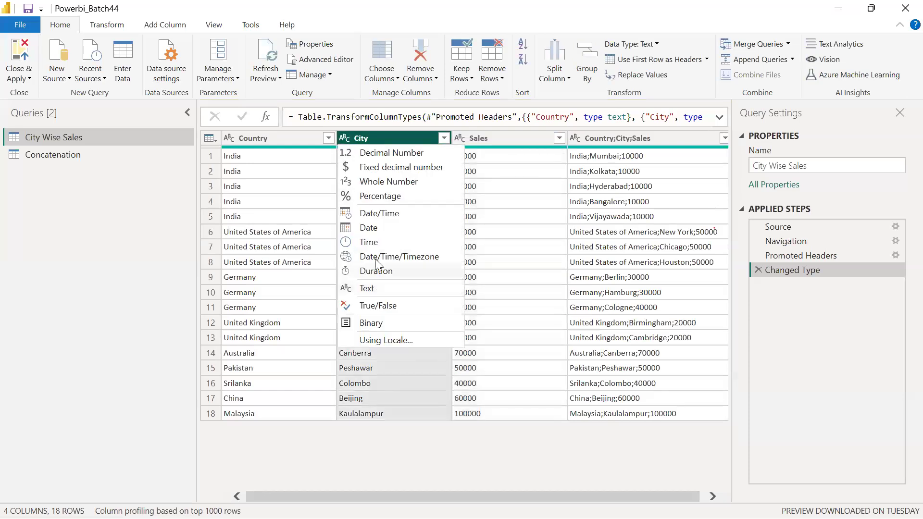
key(Escape)
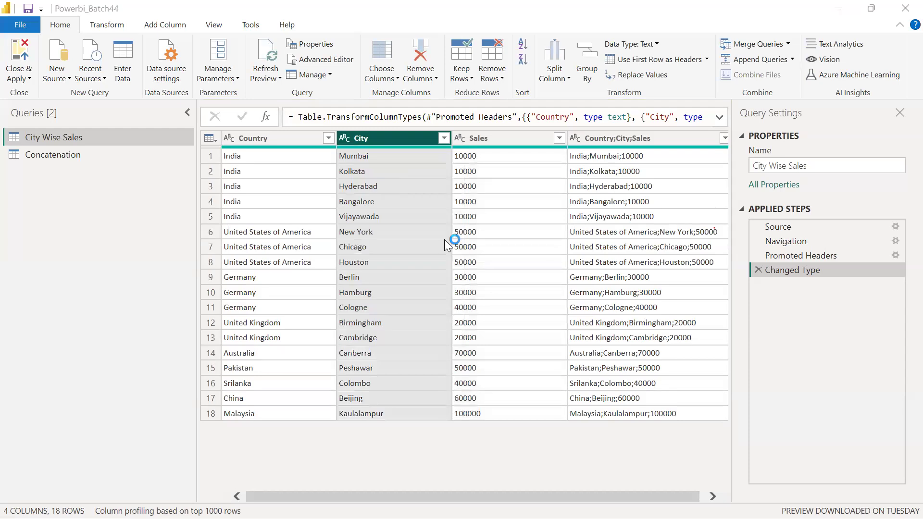
click(499, 301)
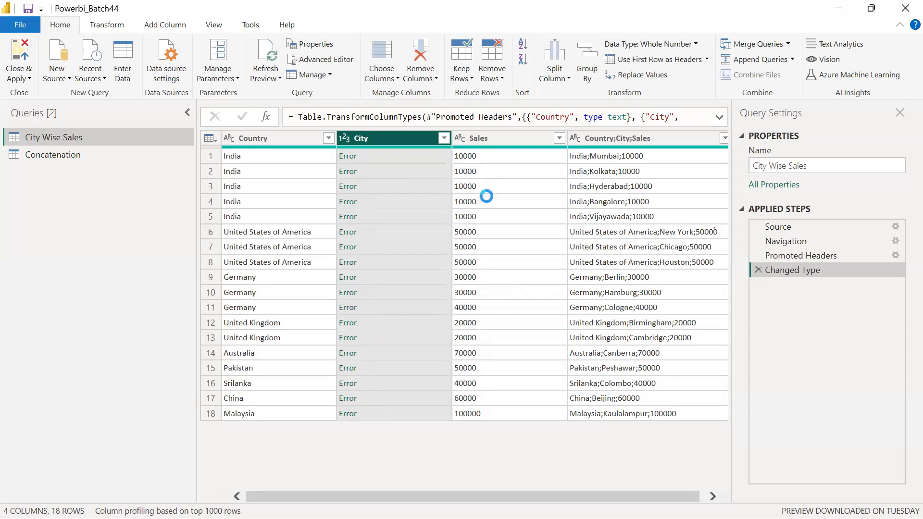
Step: Set the City column's data type back to Text, replacing the current conversion
click(344, 138)
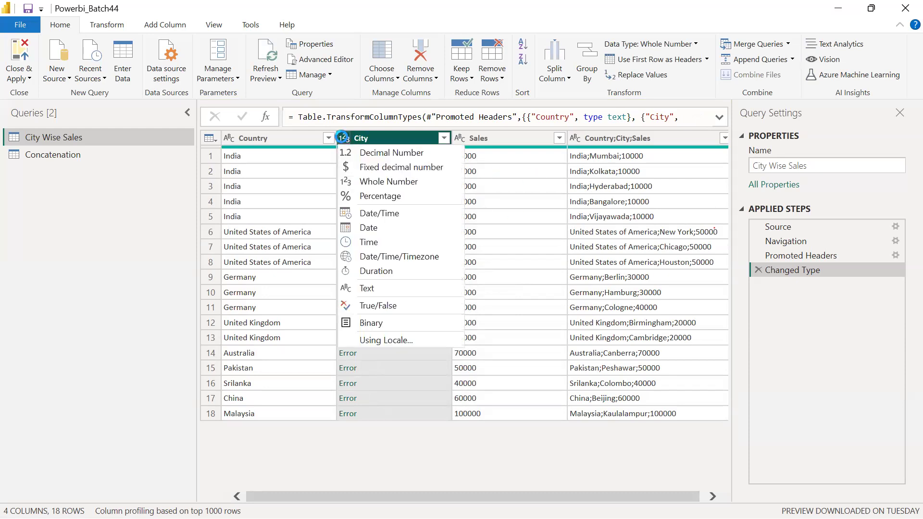
click(382, 288)
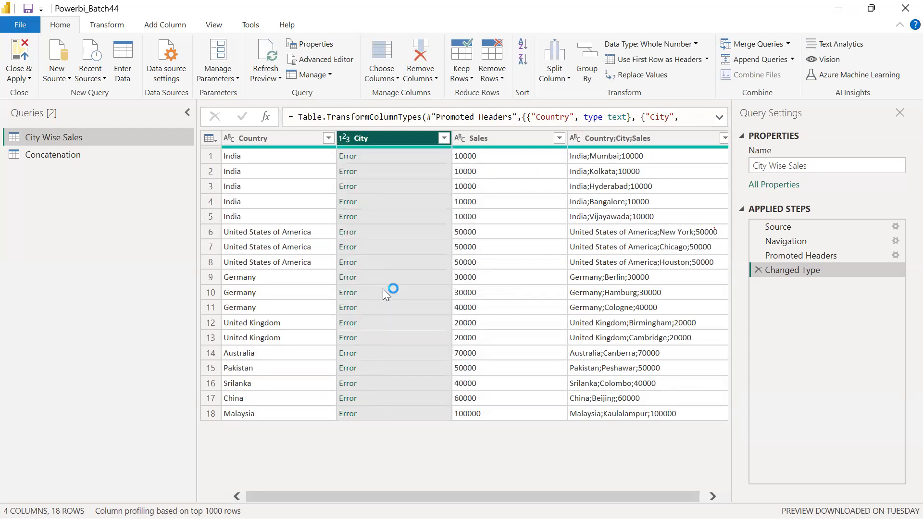
click(502, 297)
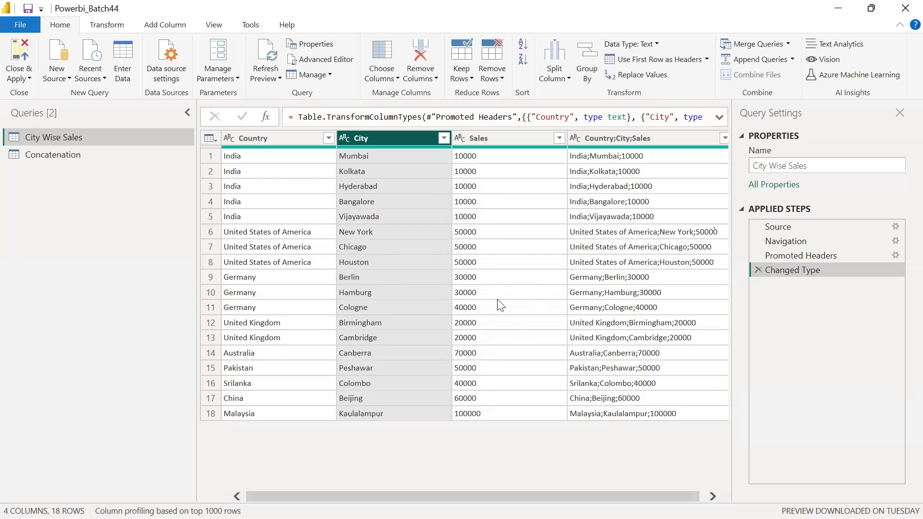
Step: Set the Sales column's data type back to Whole Number, replacing the current conversion
click(459, 138)
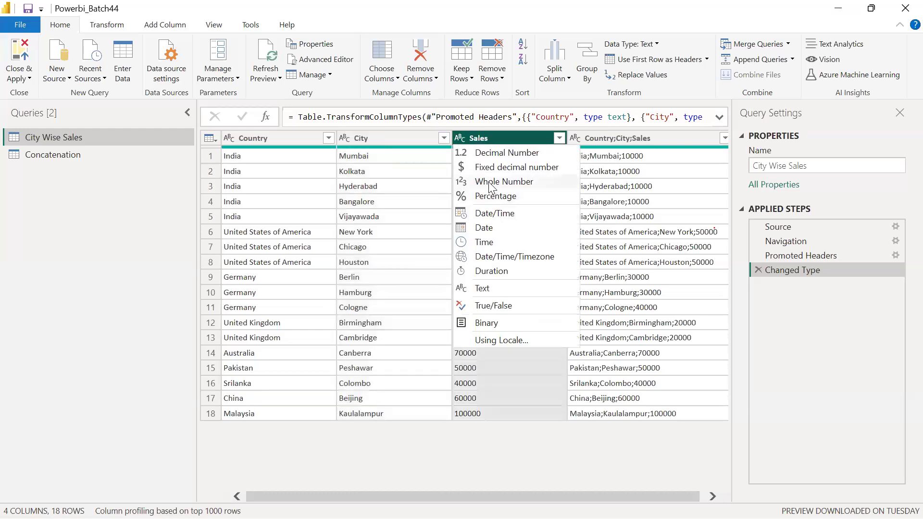
click(489, 182)
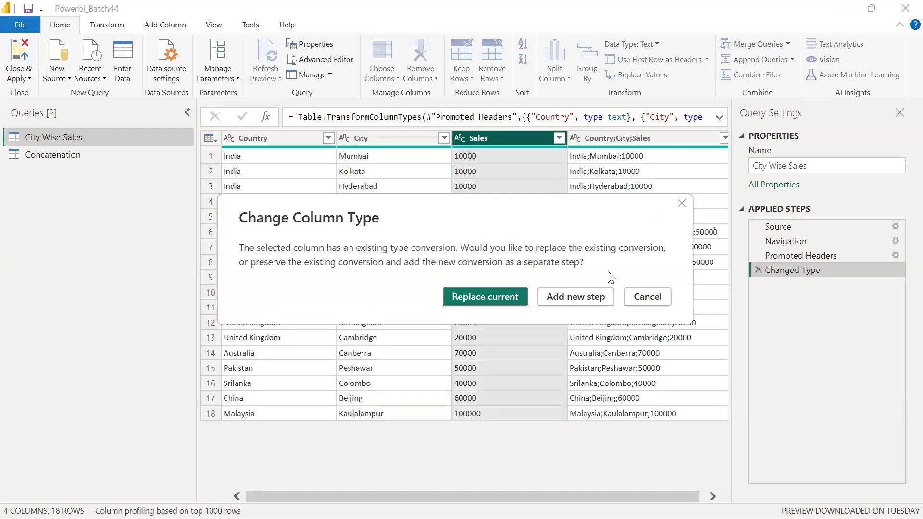
click(509, 304)
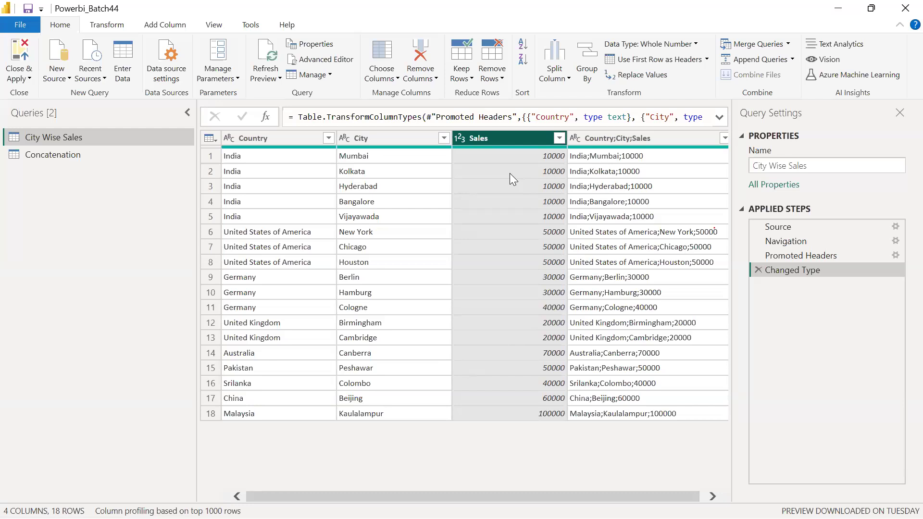
Step: View the list of available data types for the Sales column once more, leaving the column selected
click(458, 139)
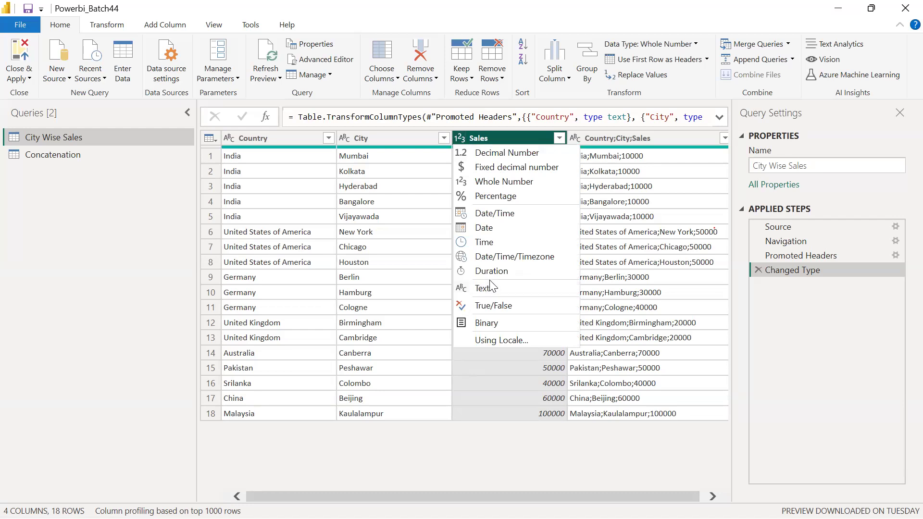
click(514, 356)
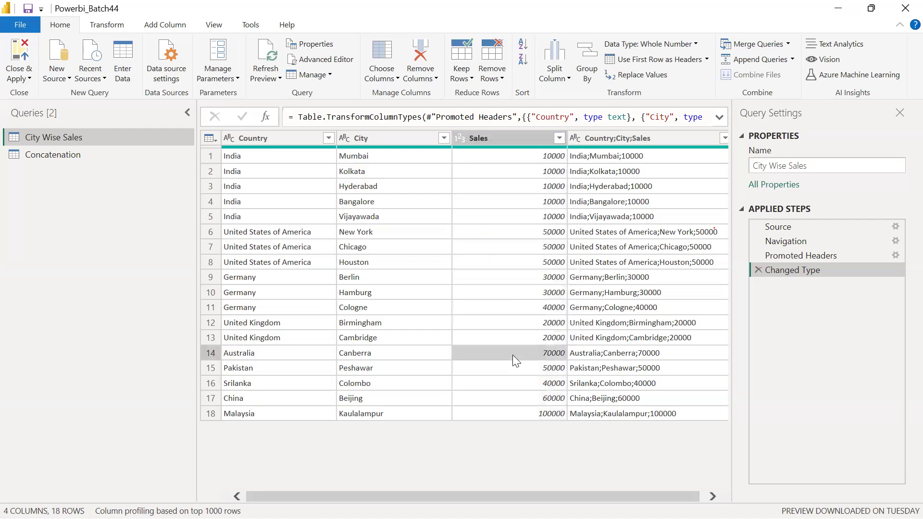
click(493, 138)
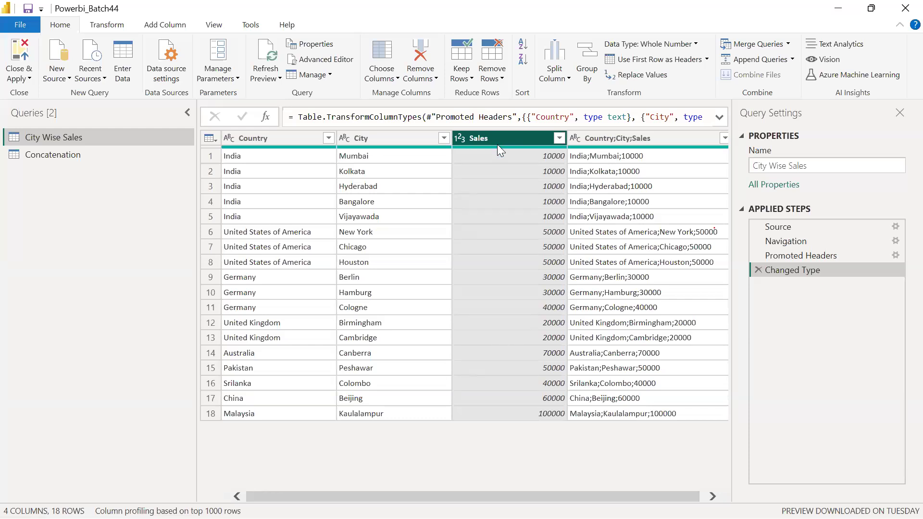
Step: Open Notepad with the Power BI course details and maximize its window
key(super)
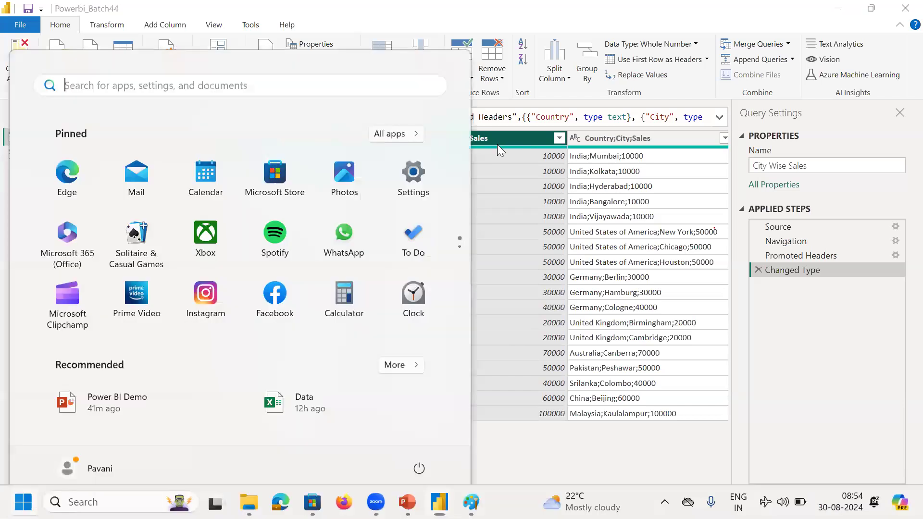
text(note)
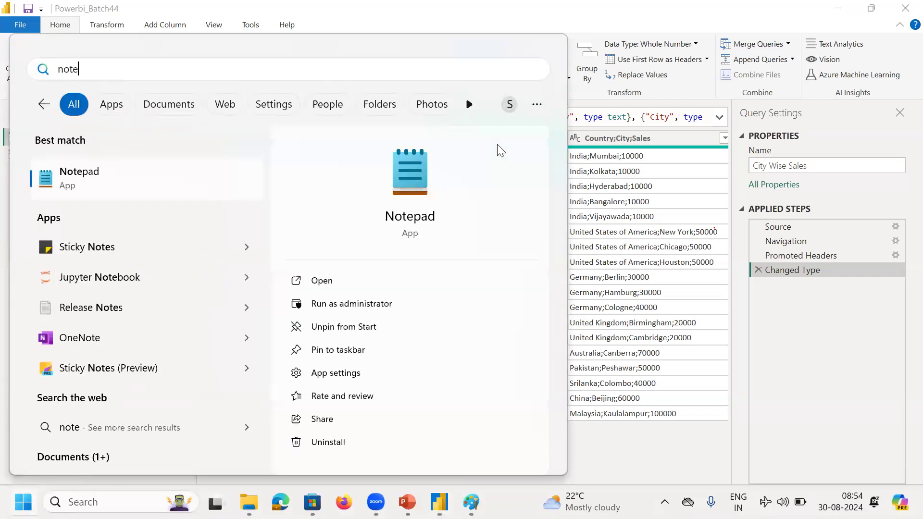
key(Return)
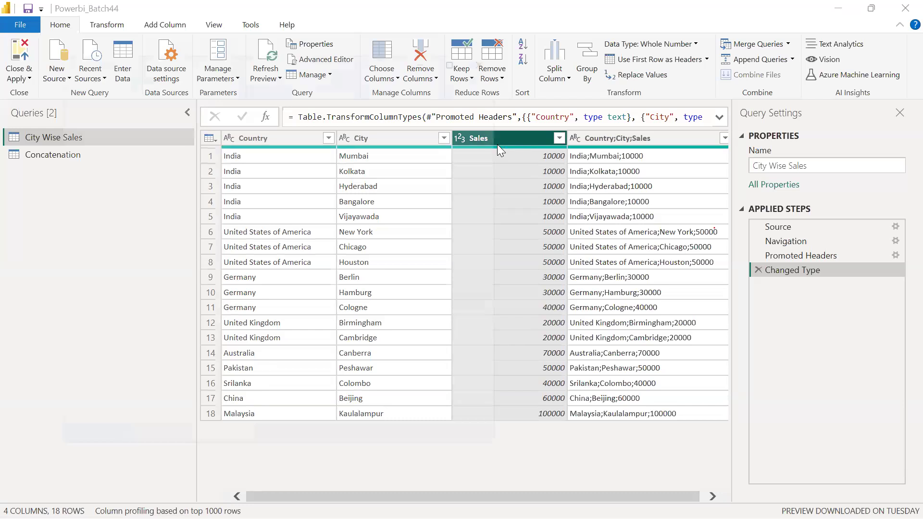
click(474, 38)
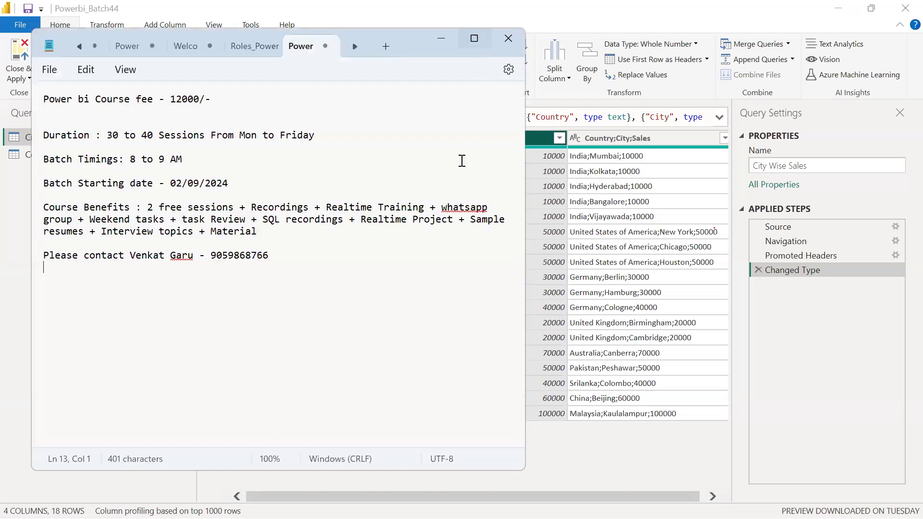
Step: Review the course note's duration, batch timings and starting date, highlighting each line in turn
drag(187, 64, 4, 67)
drag(294, 101, 15, 100)
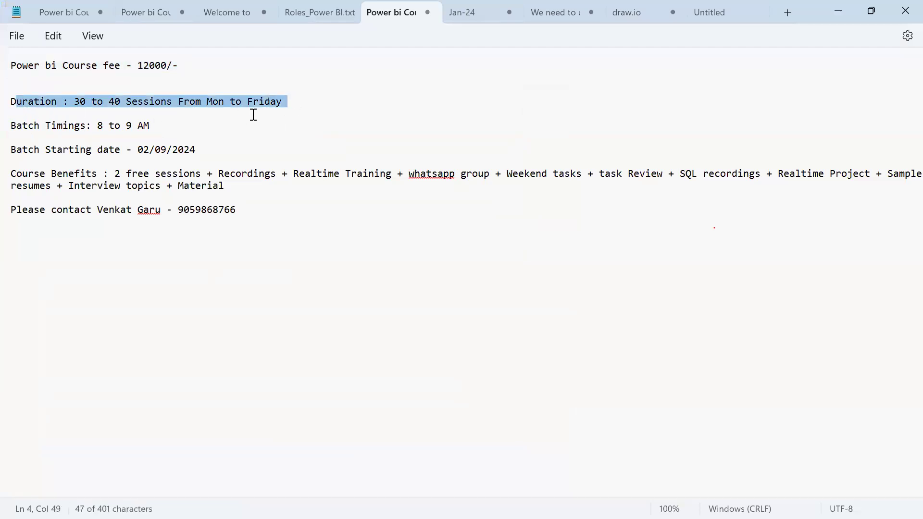
click(151, 126)
drag(148, 126, 10, 128)
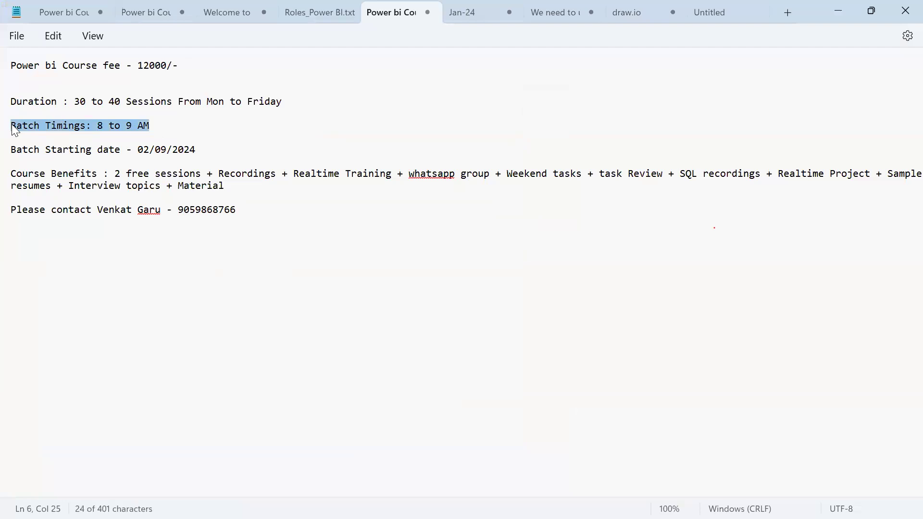
drag(197, 149, 10, 152)
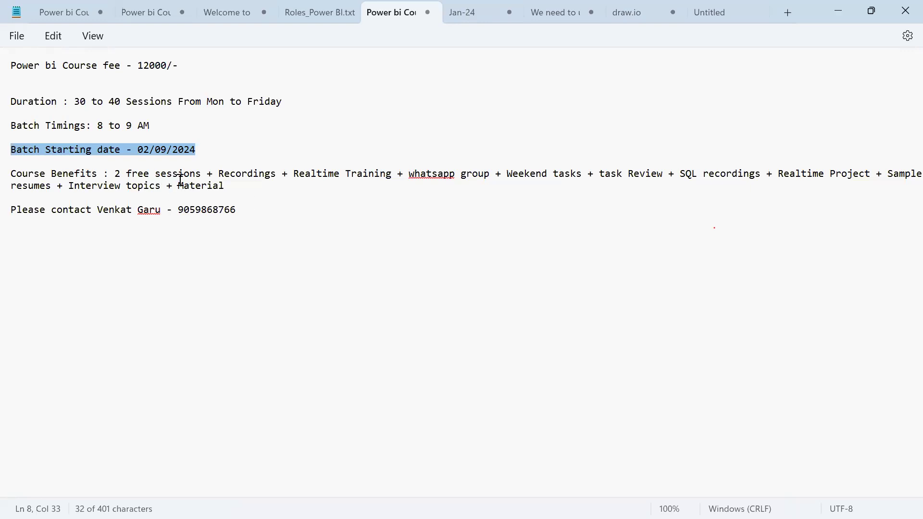
Step: Highlight the course benefits 2 free sessions, Recordings and Realtime Training one after another, and clear the selection
drag(208, 174, 109, 176)
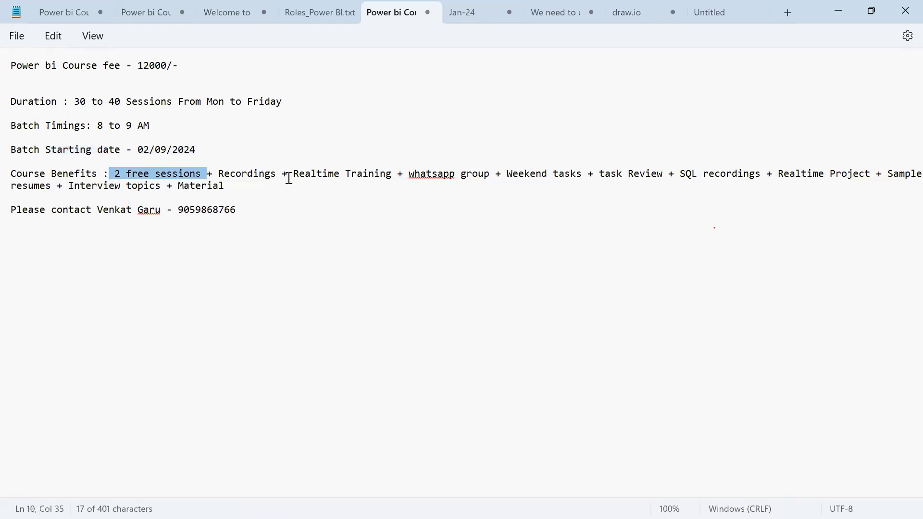
drag(282, 171, 214, 176)
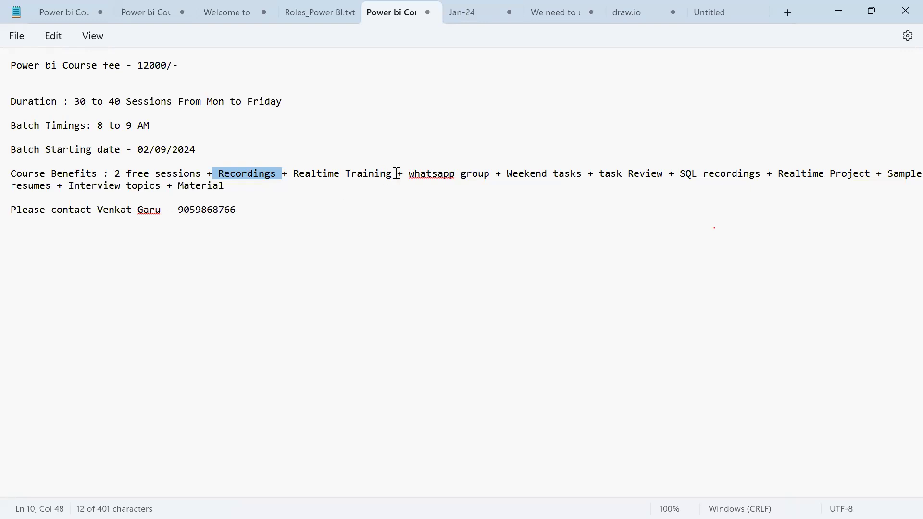
drag(398, 175, 295, 185)
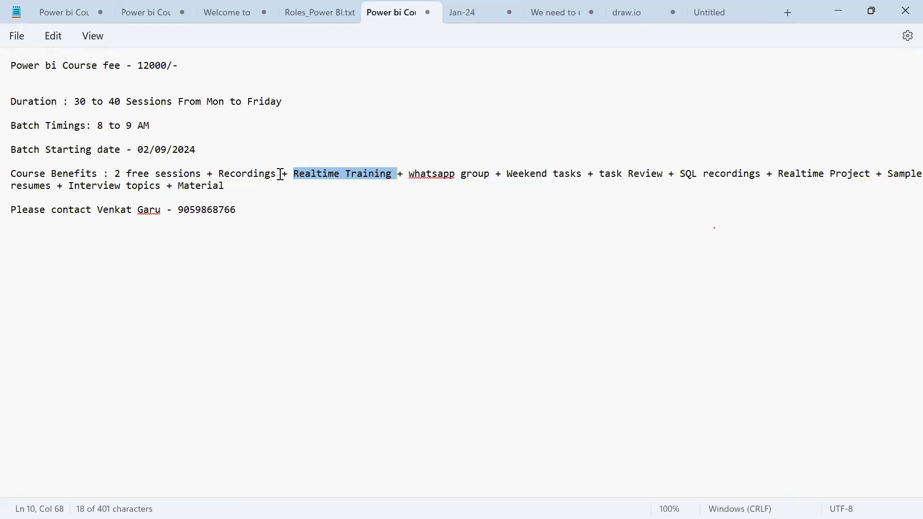
click(432, 219)
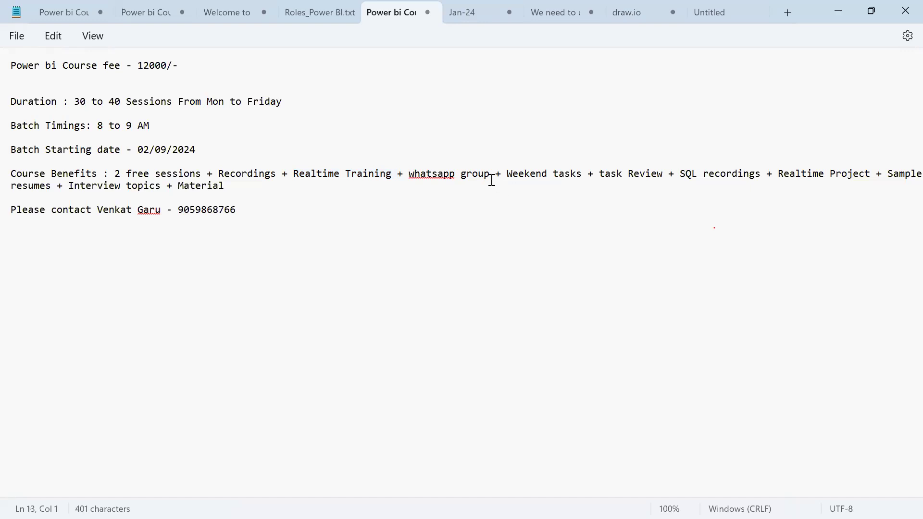
Step: Highlight the course benefits whatsapp group, Weekend tasks and Realtime Project one after another, and clear the selection
drag(489, 176, 416, 177)
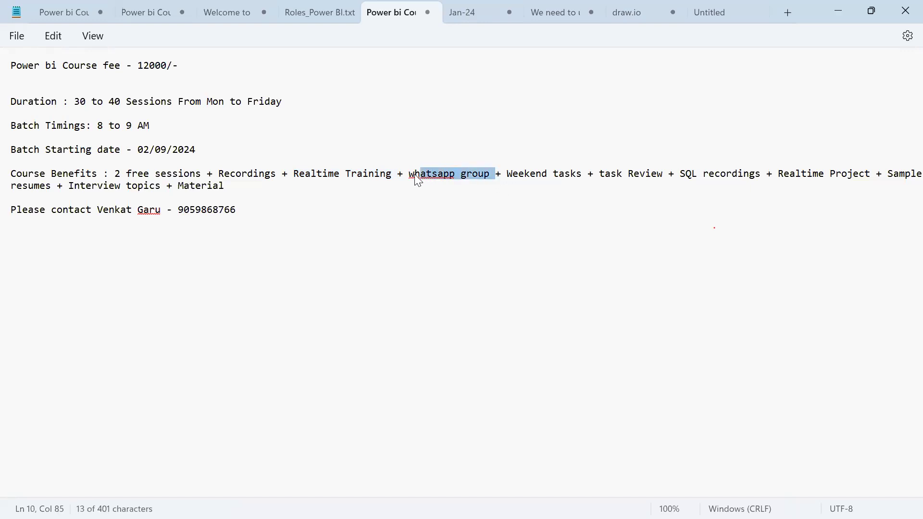
click(590, 176)
drag(589, 175, 502, 175)
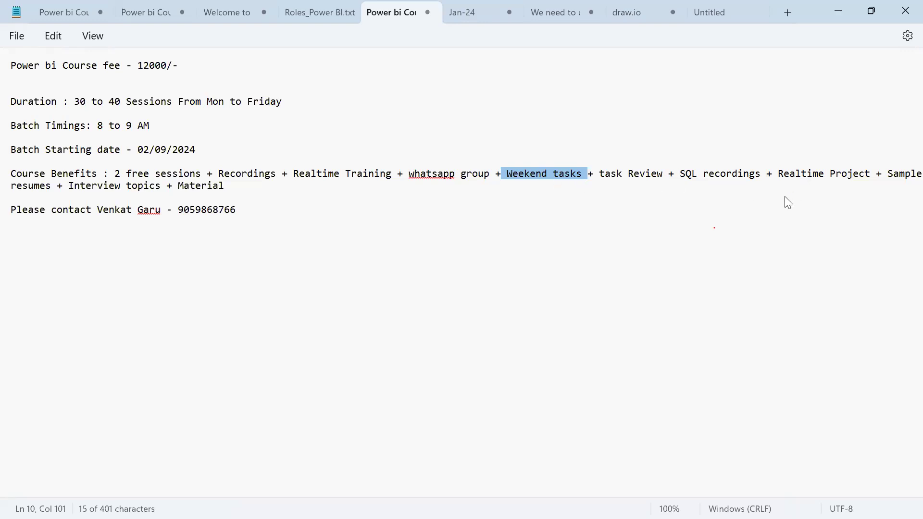
drag(876, 176, 773, 176)
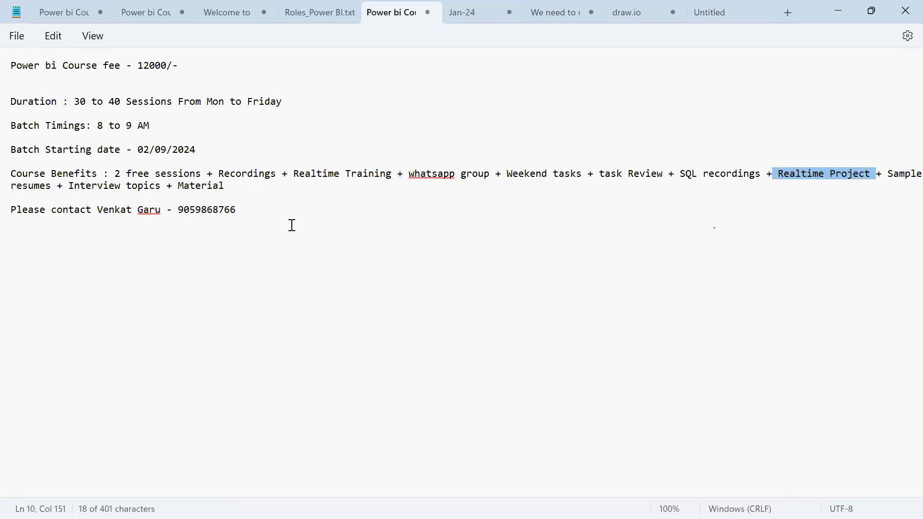
drag(291, 224, 294, 232)
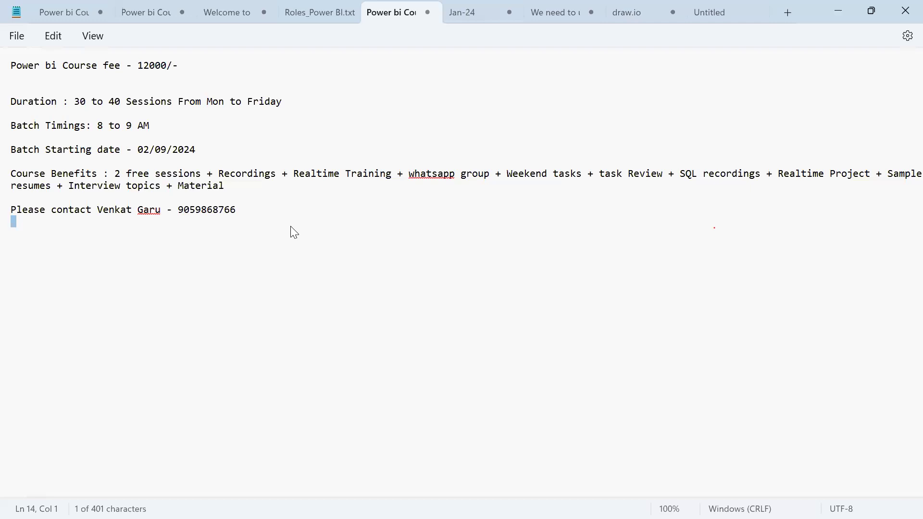
click(16, 255)
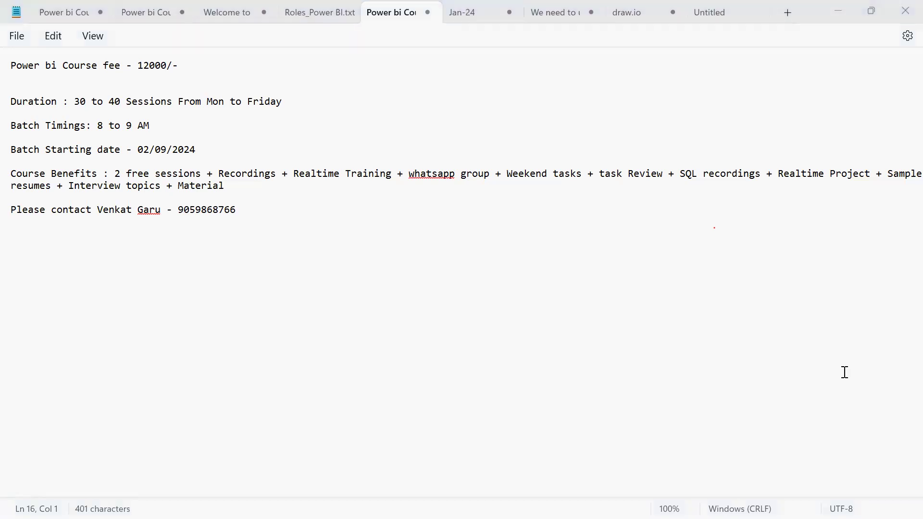
Step: Switch to the Power Query Editor, minimize it to reach the desktop, and open PL300_Certificate.pdf for viewing
key(alt+Tab)
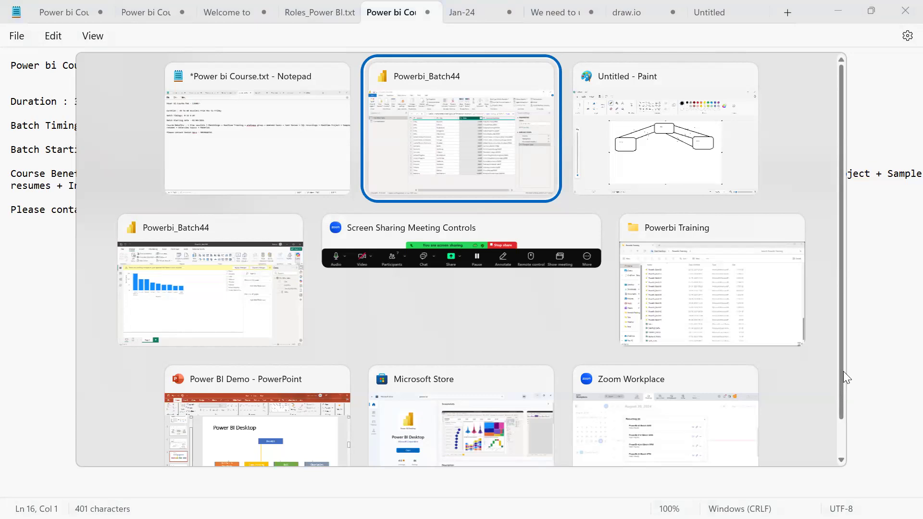
key(alt+Tab)
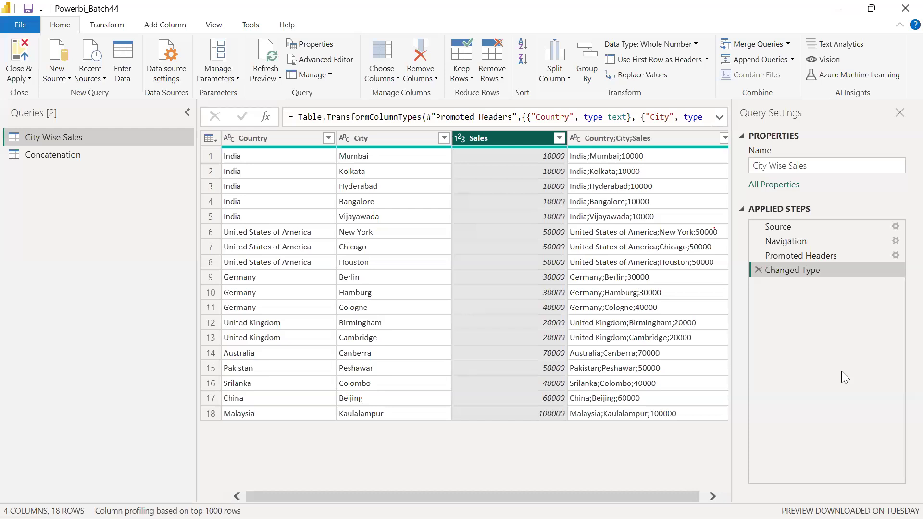
key(super+Down)
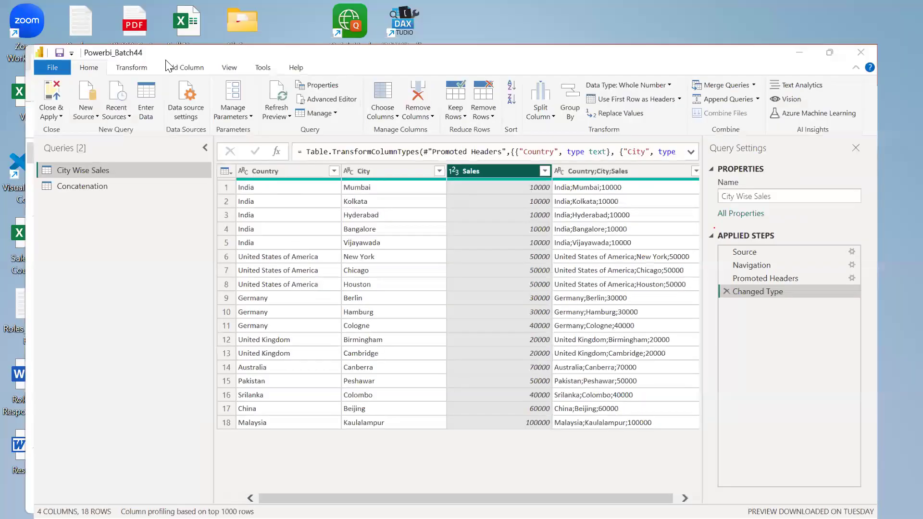
key(super+Down)
double_click(135, 25)
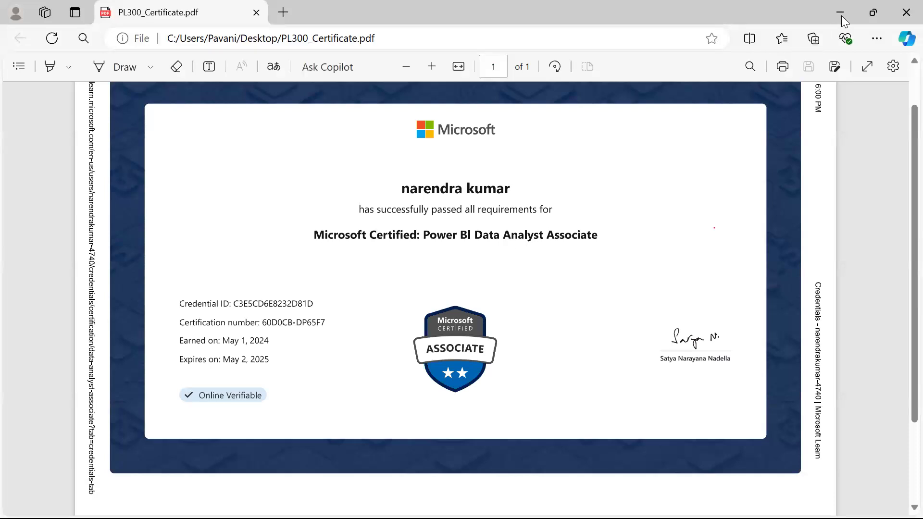
Step: Close the PL300_Certificate.pdf window and return to the desktop
click(902, 14)
click(901, 17)
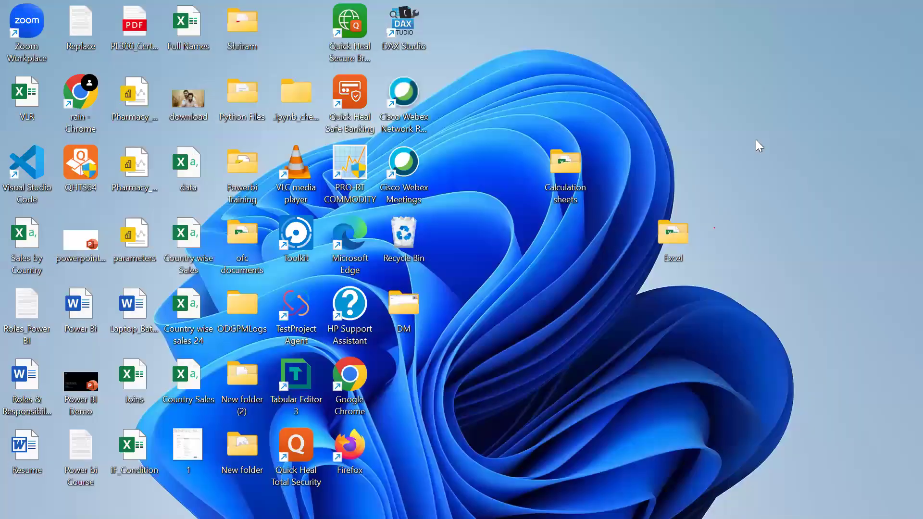
right_click(755, 187)
click(785, 202)
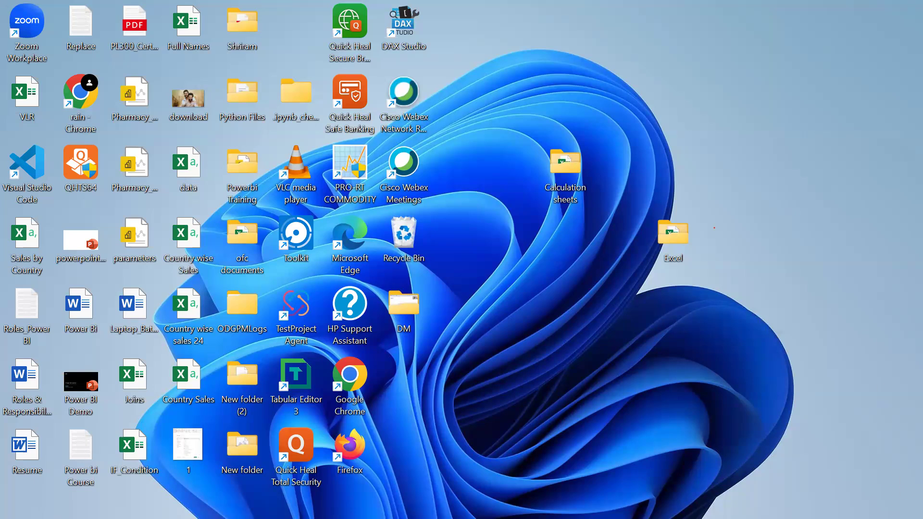